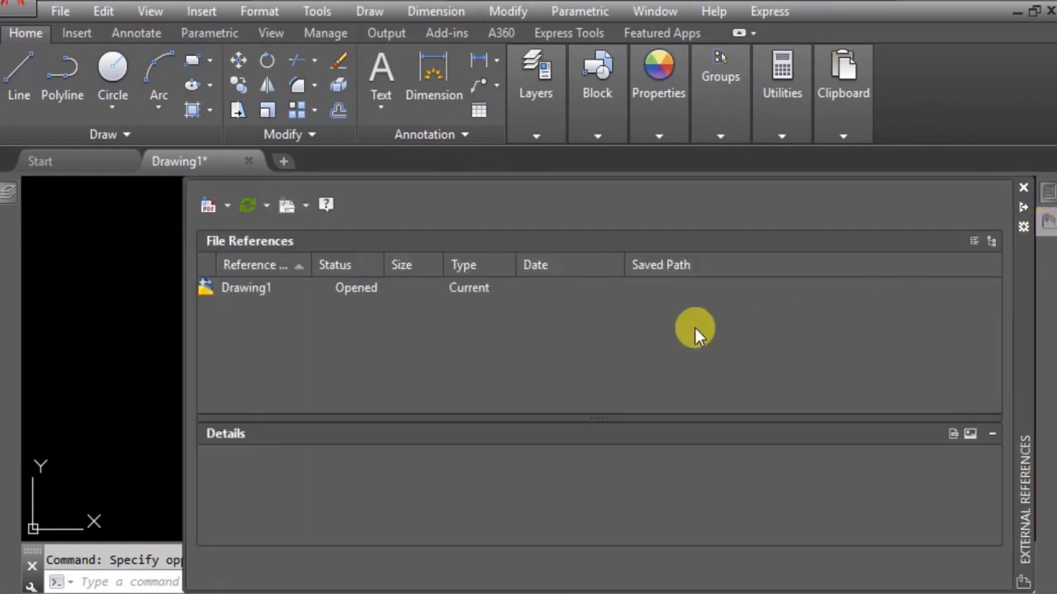
Step: Attach Binder1.pdf through Attach PDF, using its page 2 thumbnail as the underlay
click(229, 207)
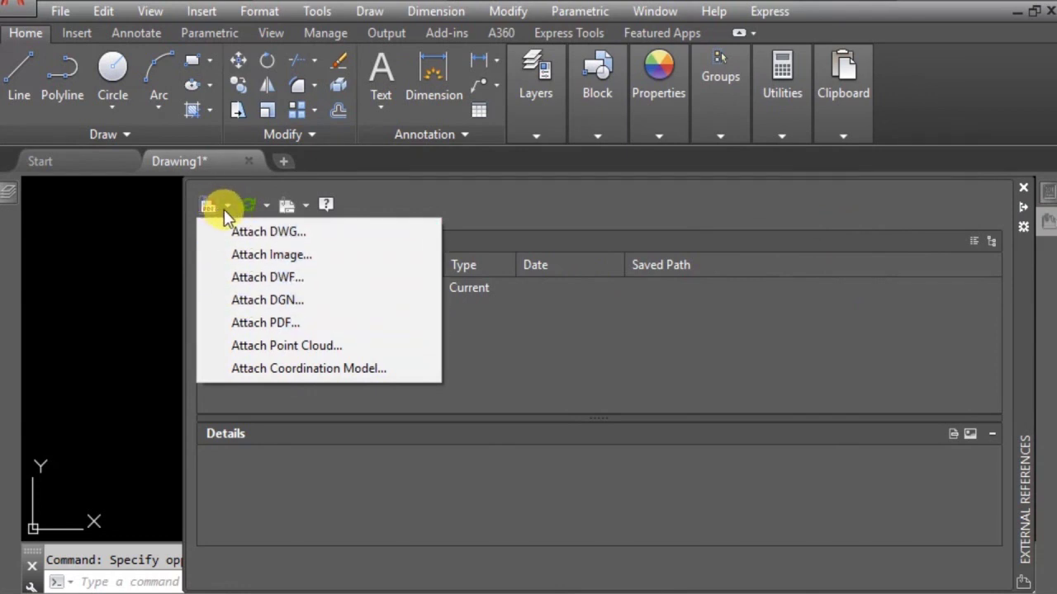
click(275, 331)
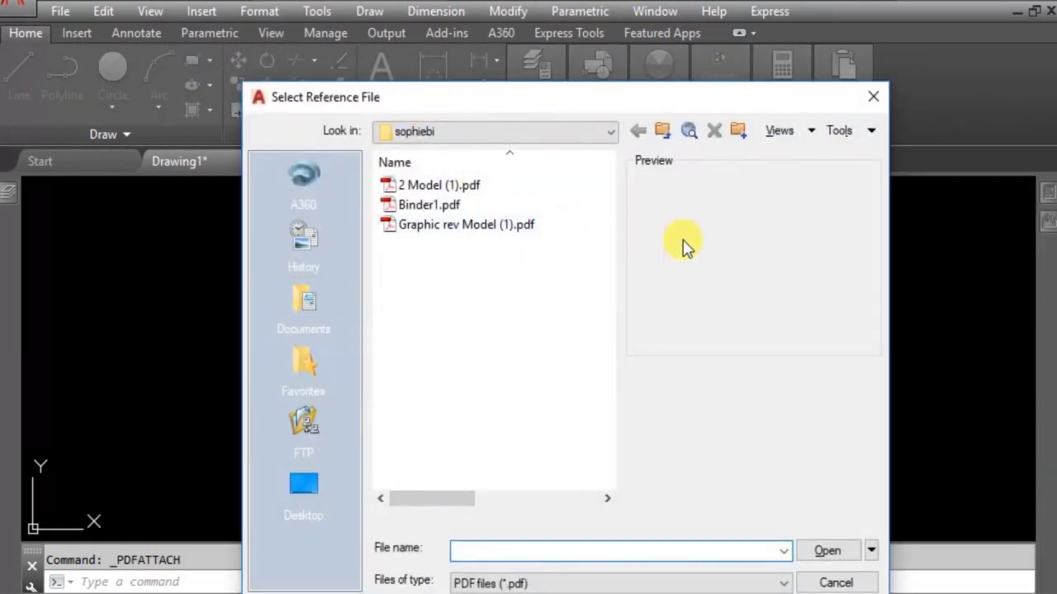
click(428, 212)
click(388, 211)
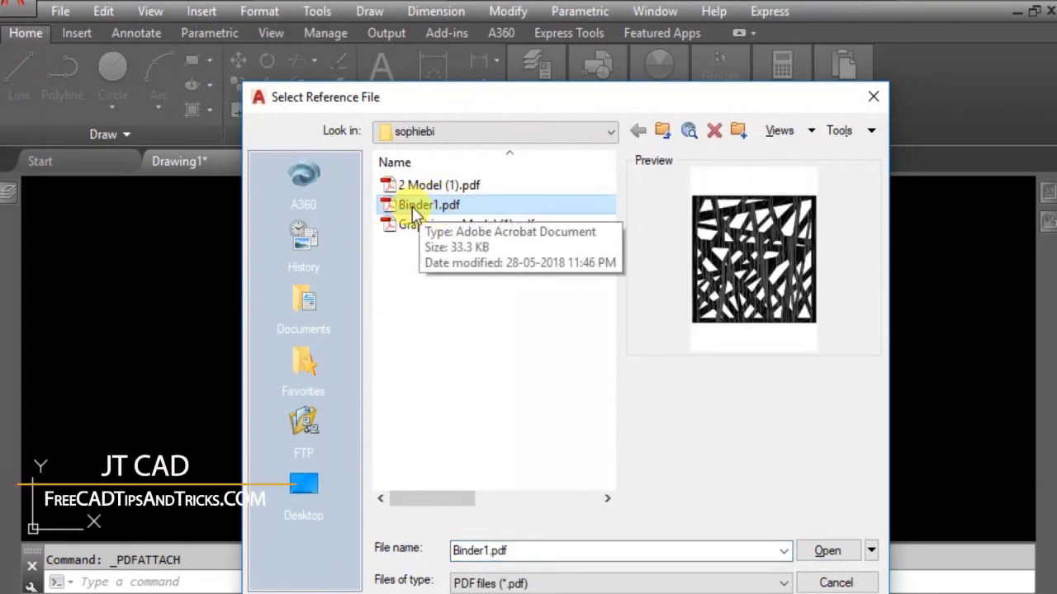
click(826, 553)
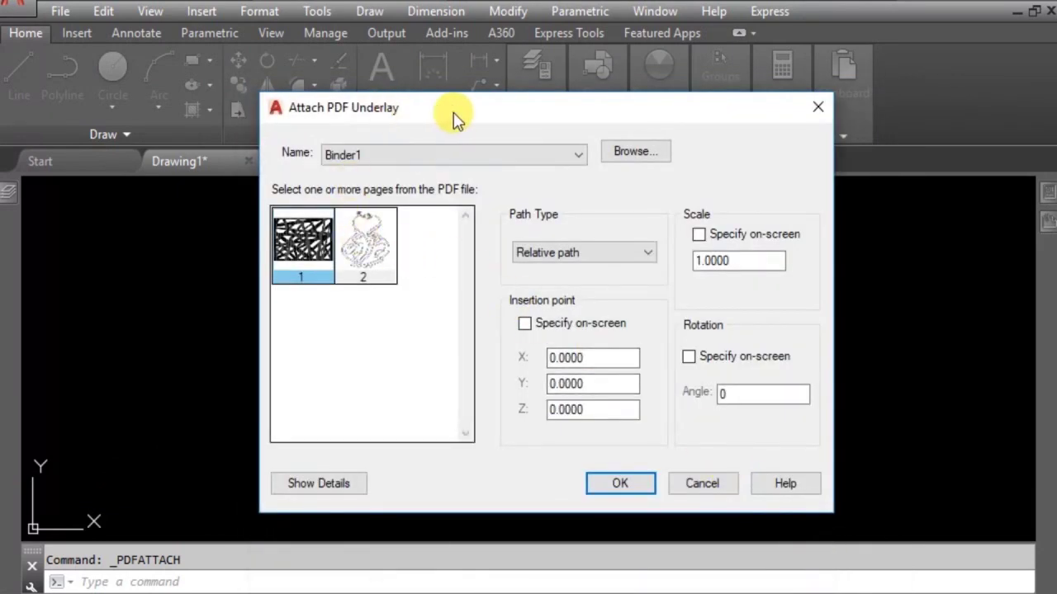
drag(448, 113, 420, 103)
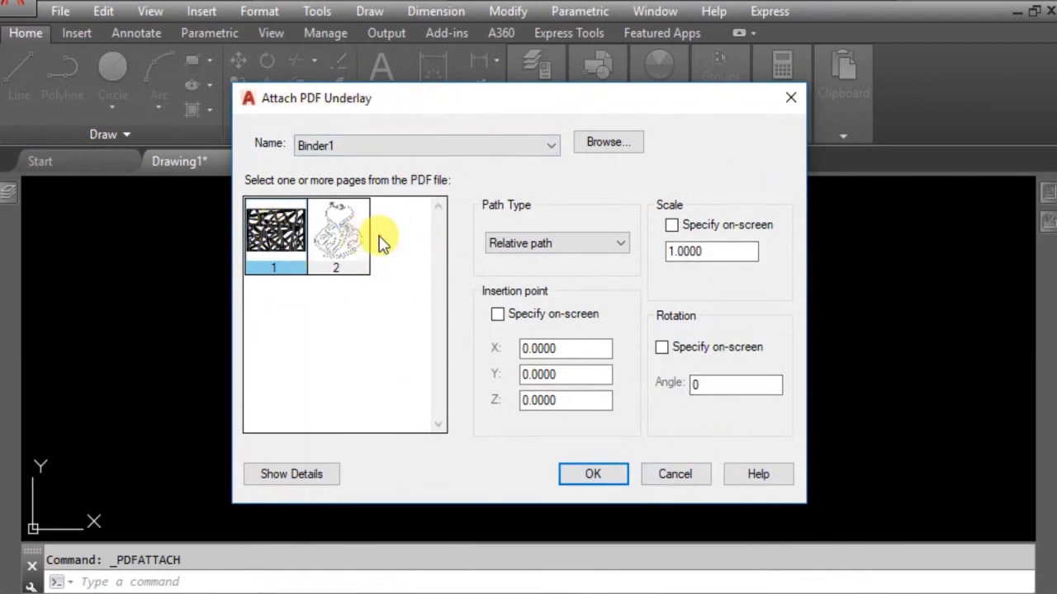
click(335, 233)
click(289, 246)
click(325, 238)
click(281, 231)
click(325, 244)
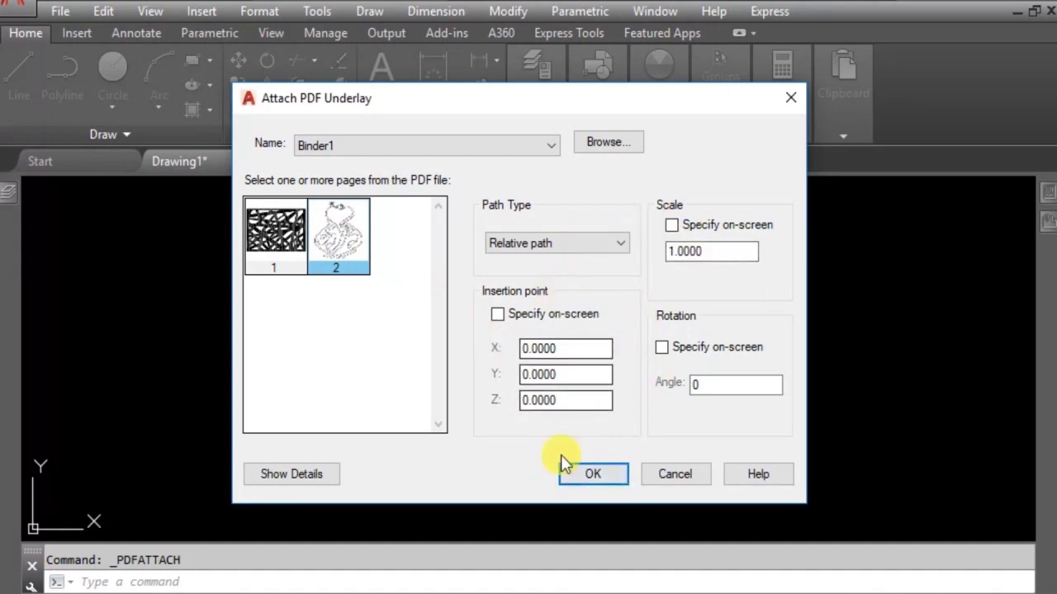
click(592, 479)
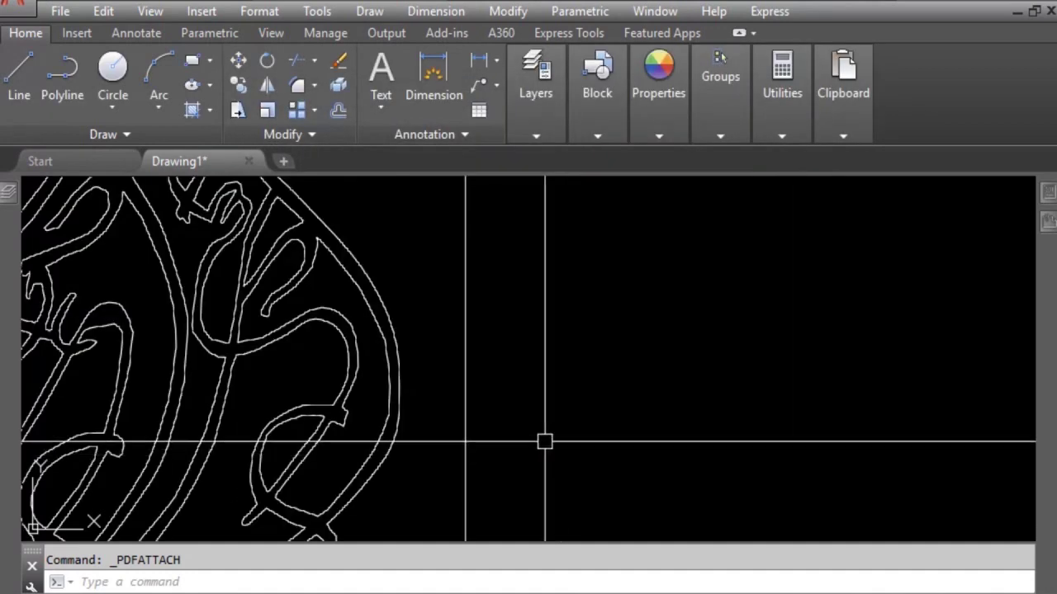
Step: Window-select the Binder1 PDF underlay to show its PDF Underlay ribbon tab
scroll(482, 363, down, 5)
scroll(482, 364, up, 2)
click(618, 306)
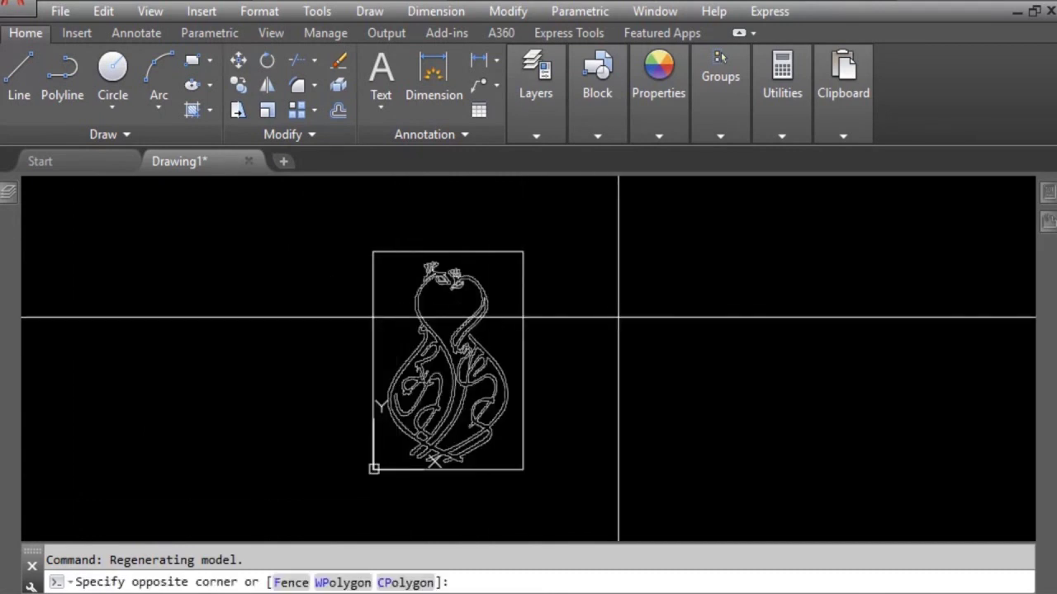
click(448, 371)
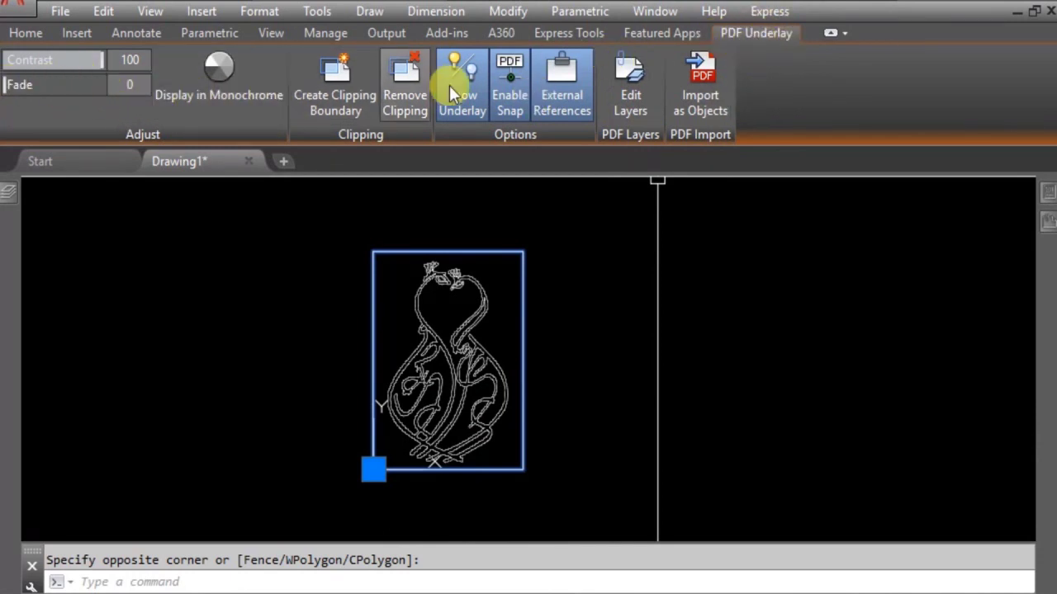
Step: Start Import as Objects on the underlay and bring up the PDF import settings
click(705, 116)
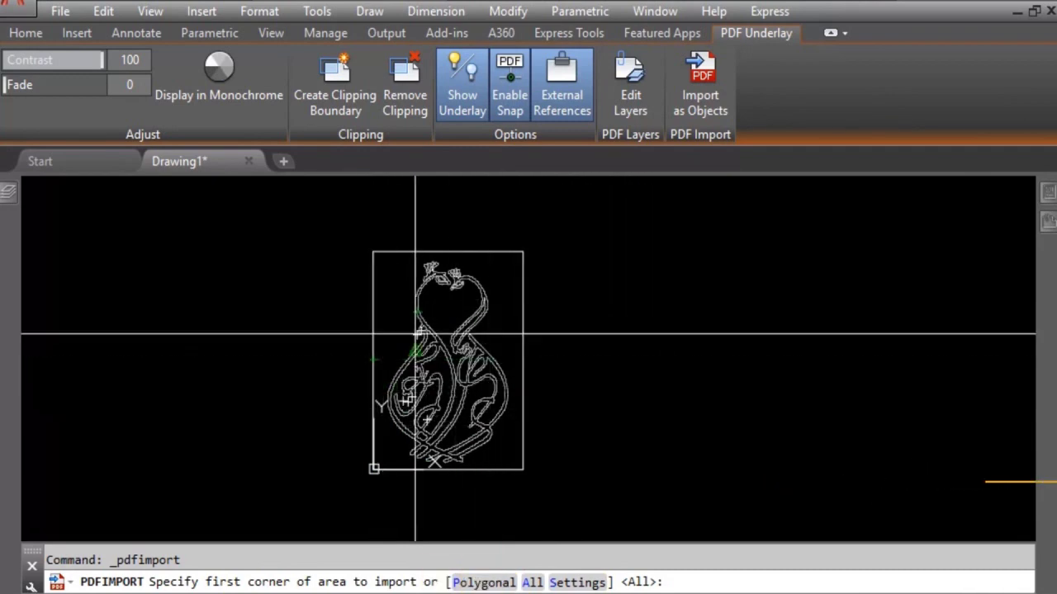
scroll(424, 253, up, 3)
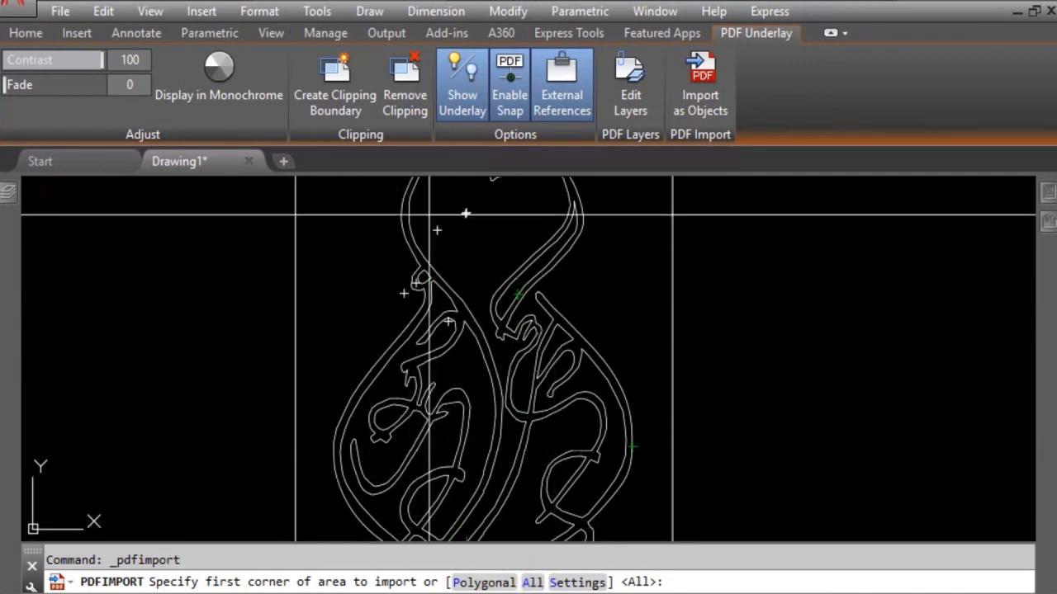
scroll(537, 380, down, 4)
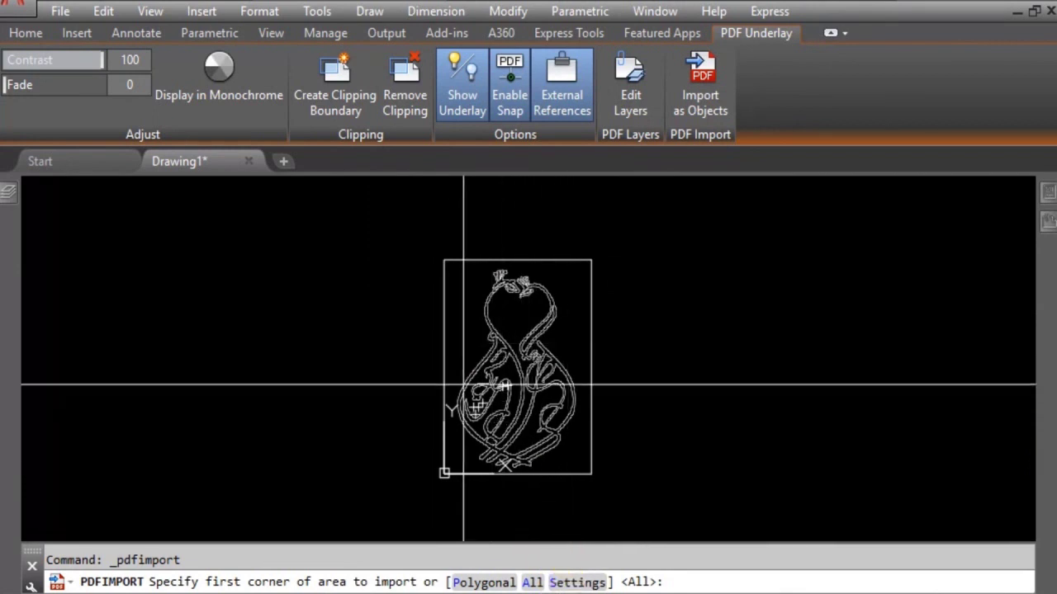
click(564, 583)
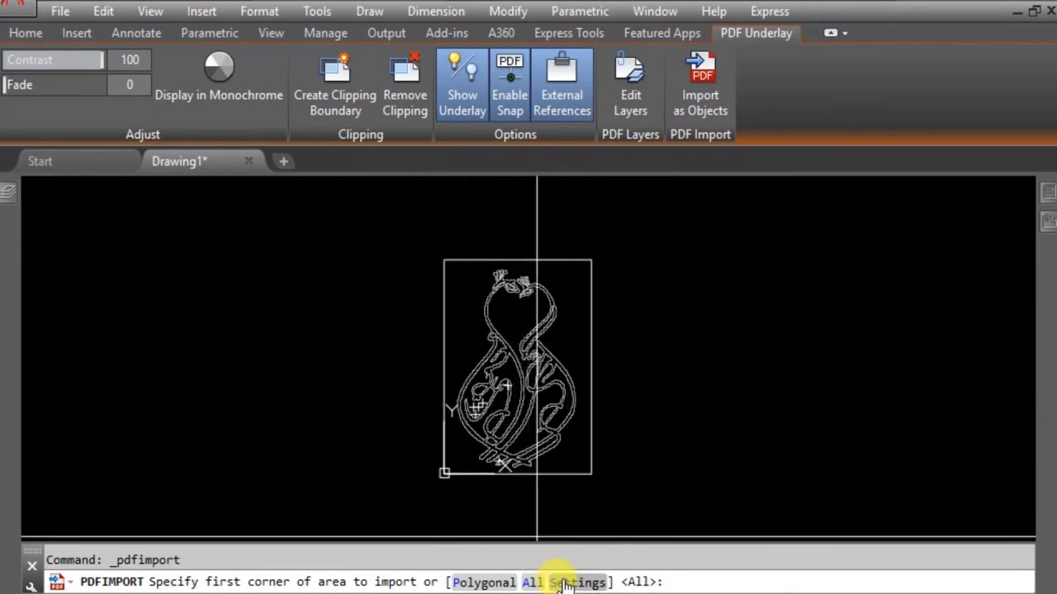
click(575, 583)
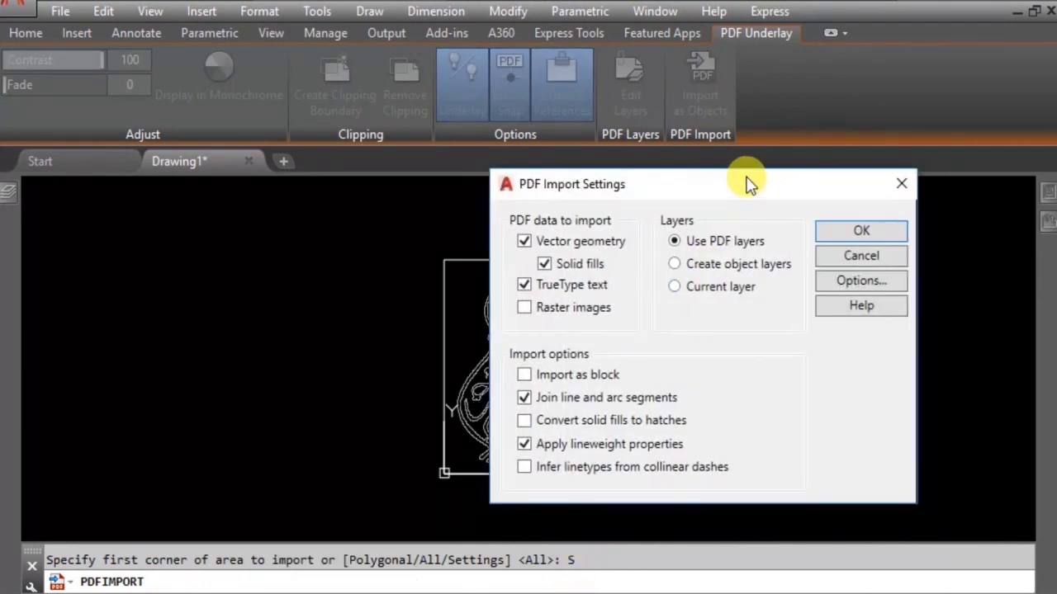
Step: Open Options from PDF Import Settings to view the PDF import image location
drag(747, 184, 834, 185)
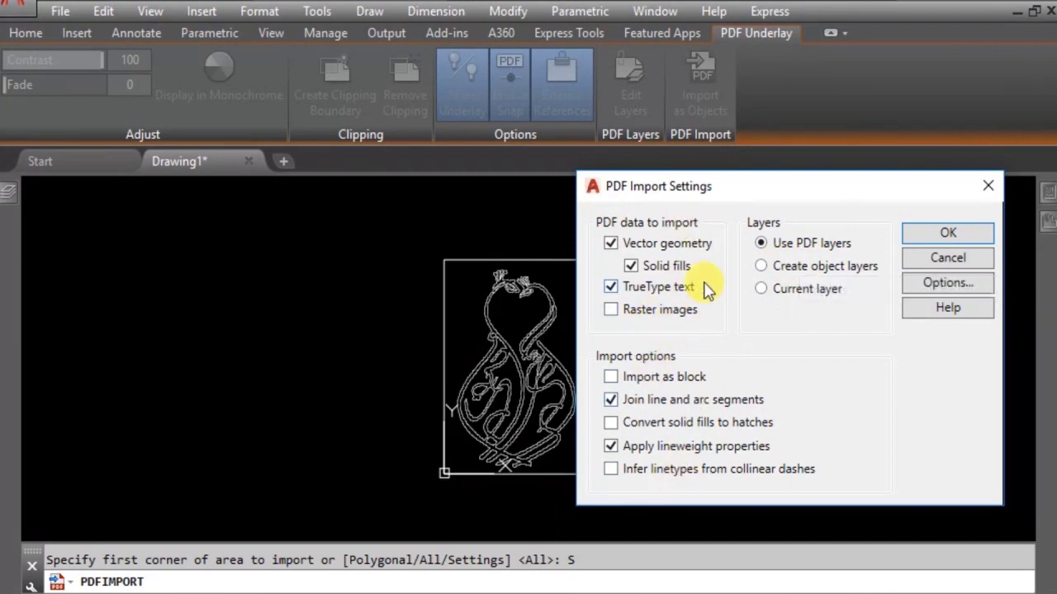
click(936, 287)
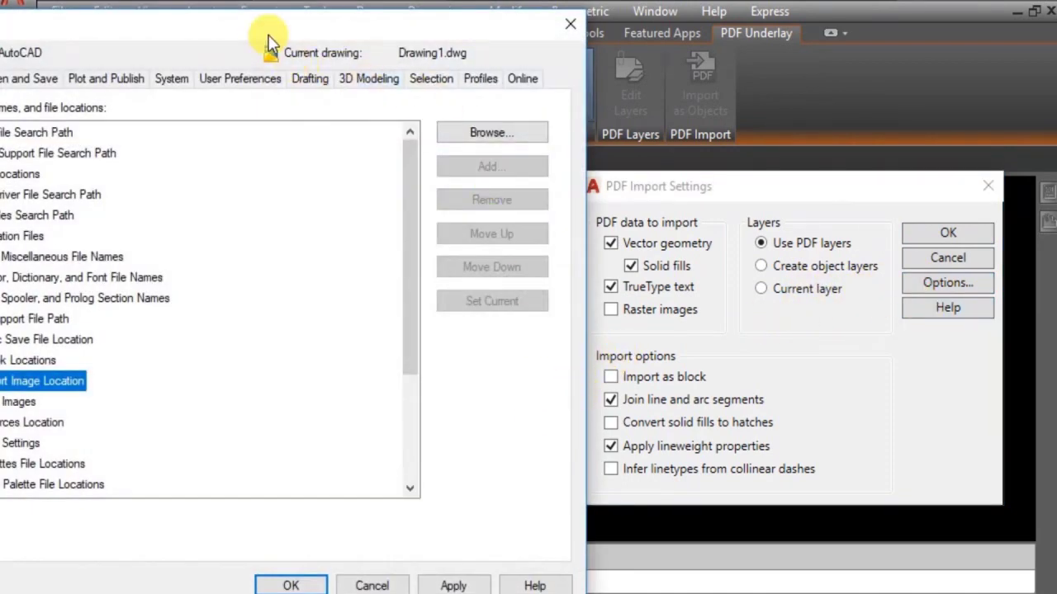
drag(267, 36, 492, 16)
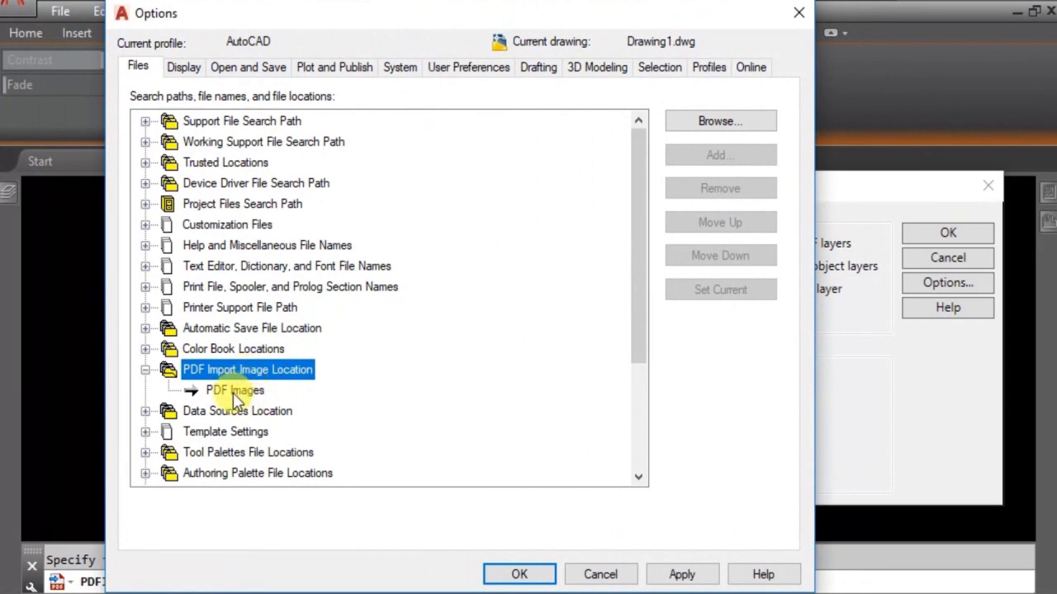
Step: Set the PDF Images import location to the Desktop folder and close Options
click(235, 392)
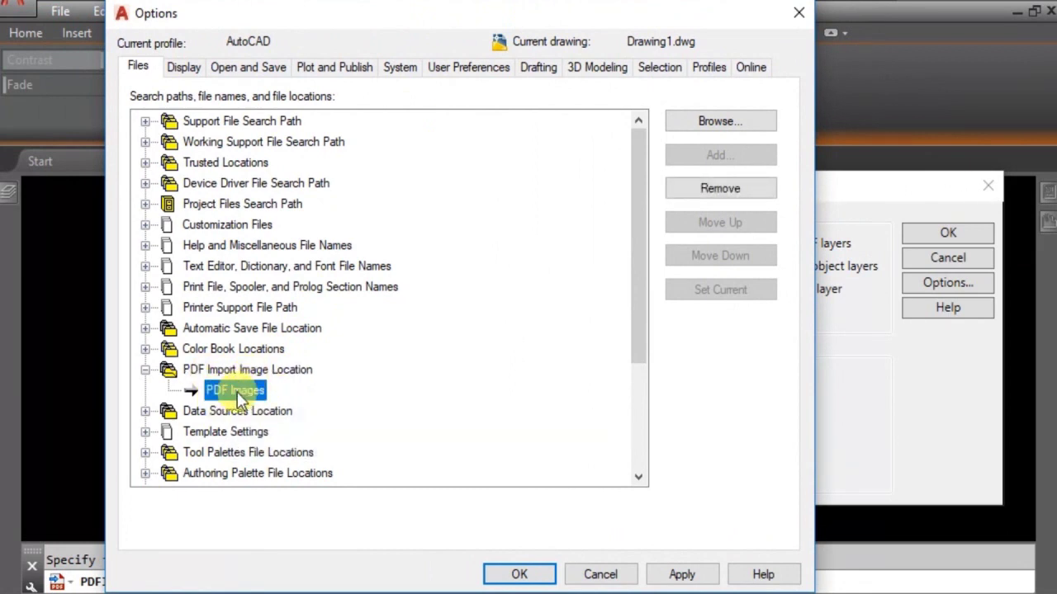
click(711, 121)
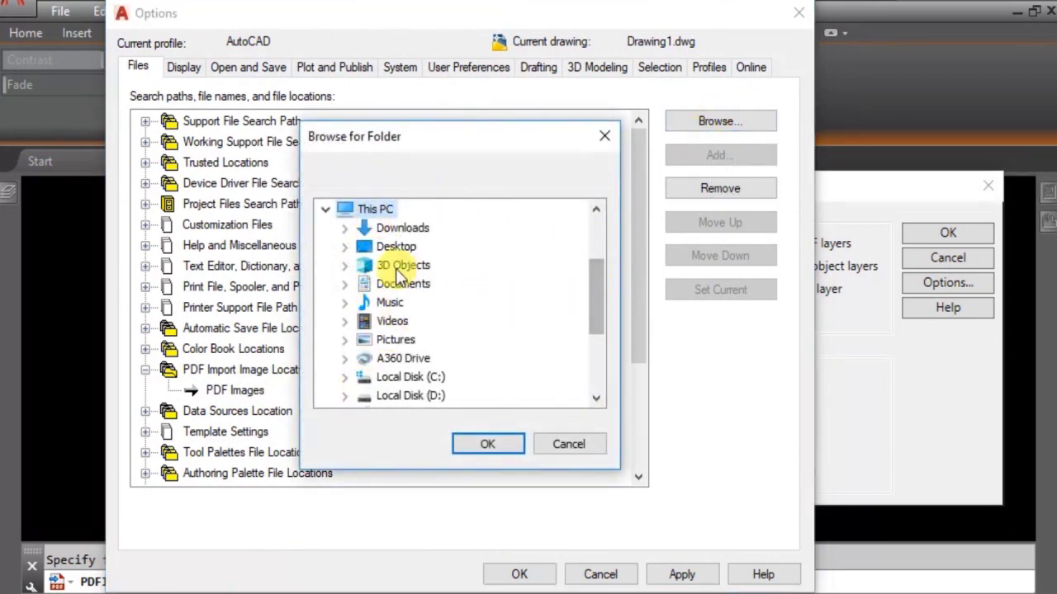
mouse_move(592, 293)
mouse_down()
mouse_move(596, 334)
mouse_move(597, 264)
mouse_move(605, 291)
mouse_up()
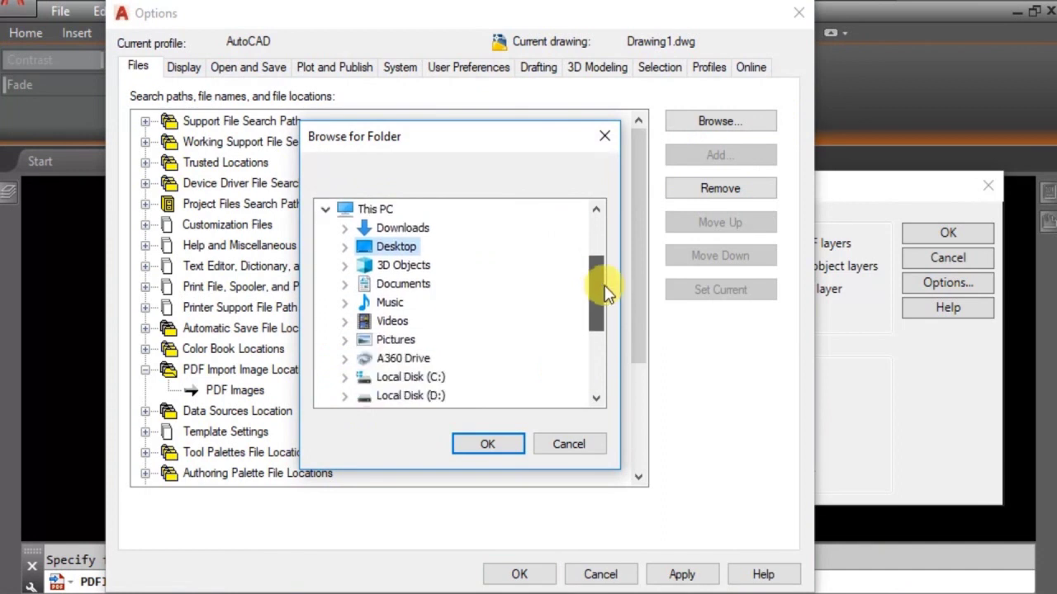
click(345, 246)
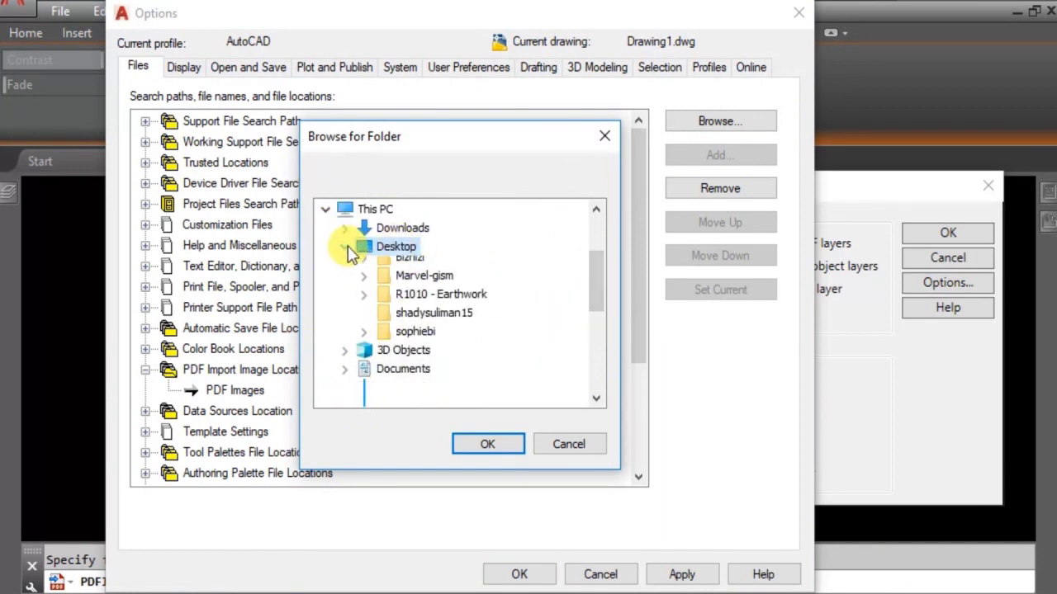
click(345, 246)
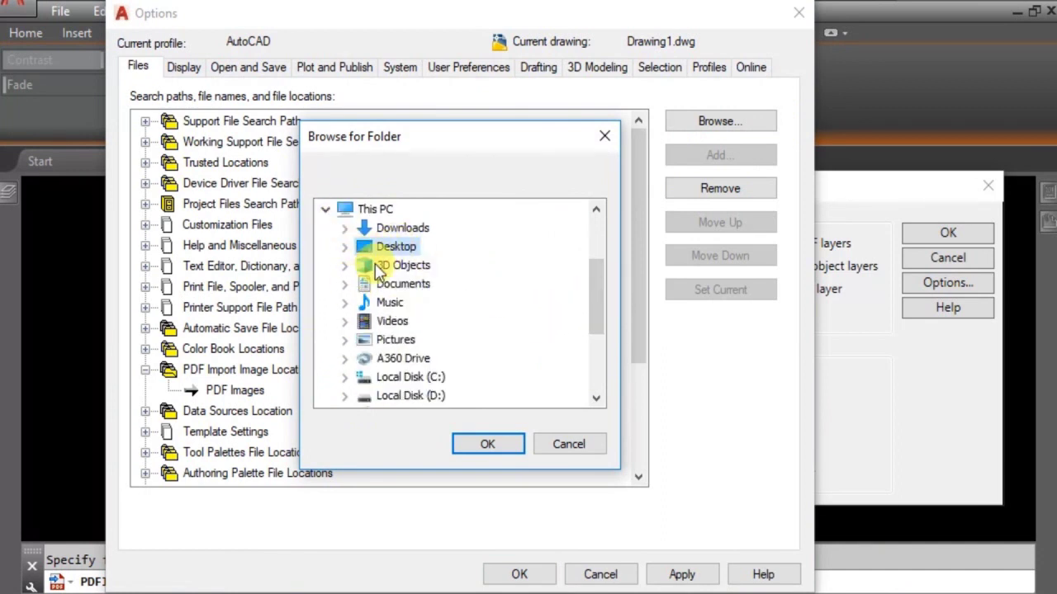
click(473, 444)
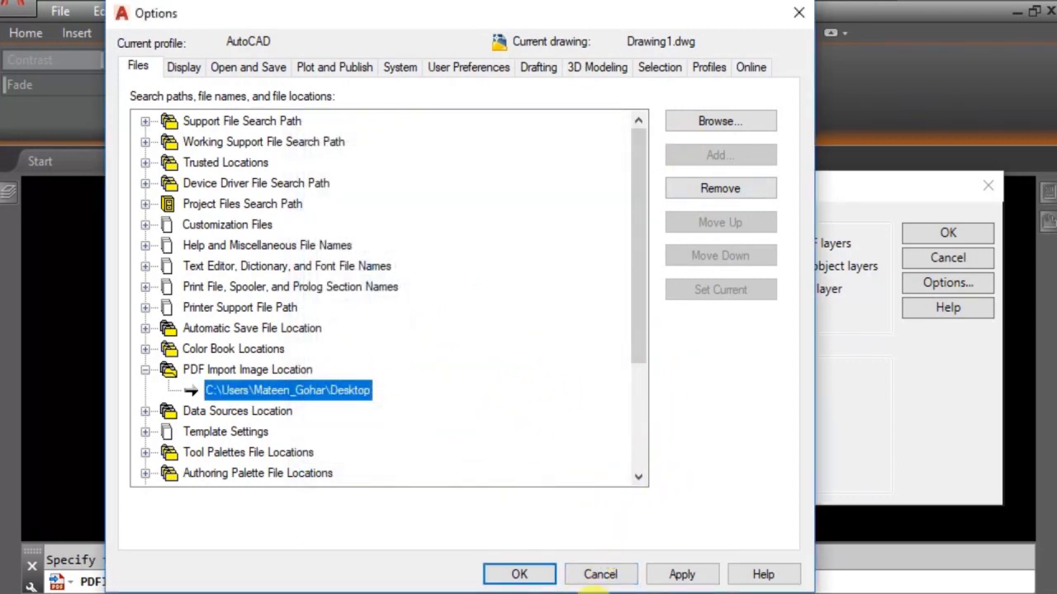
click(602, 575)
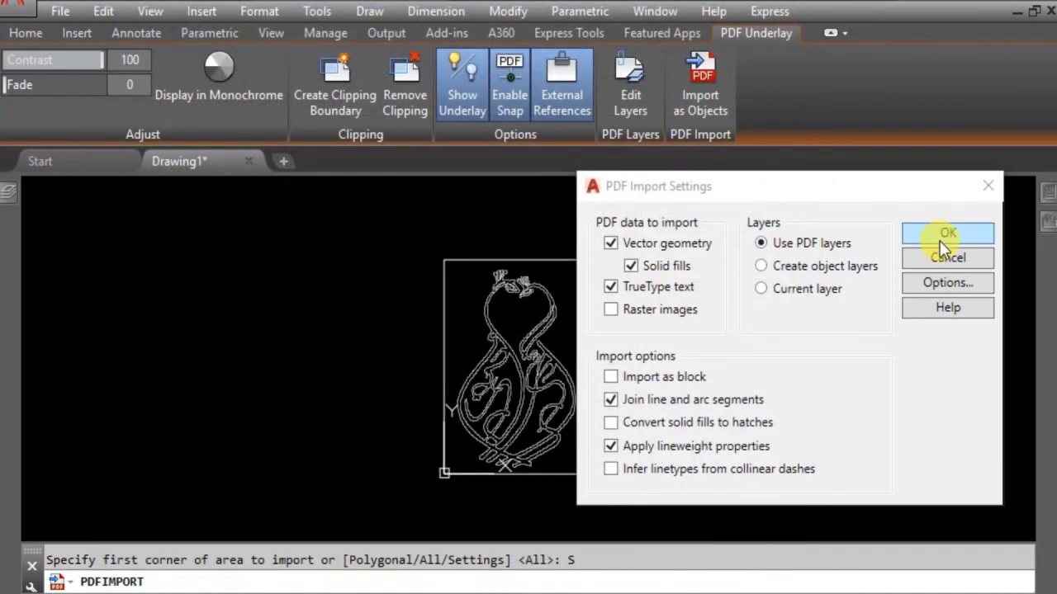
Step: Accept the import settings, import the entire PDF page, and unload the underlay
click(945, 238)
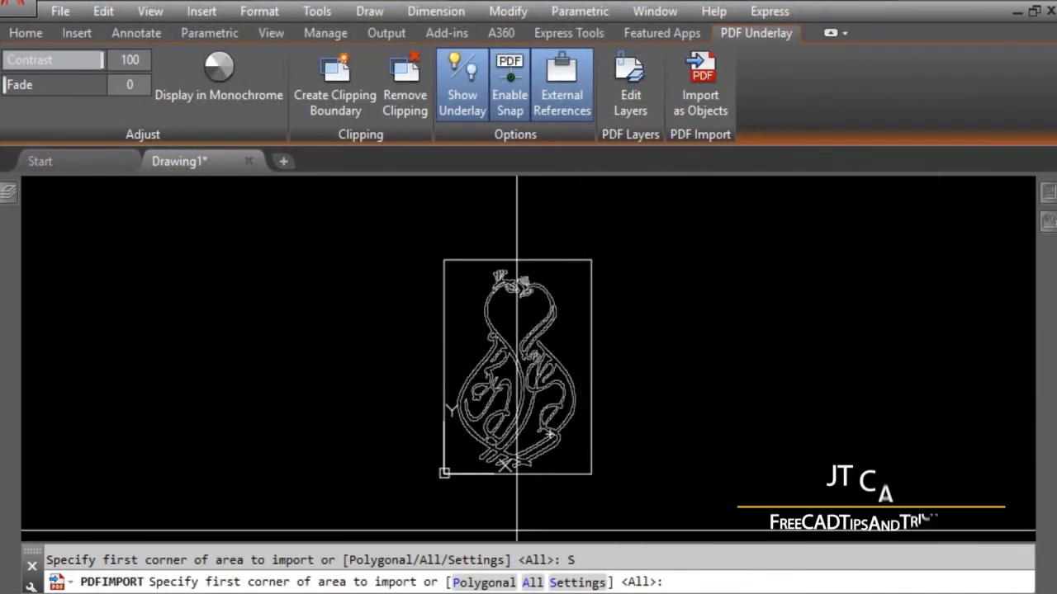
click(532, 582)
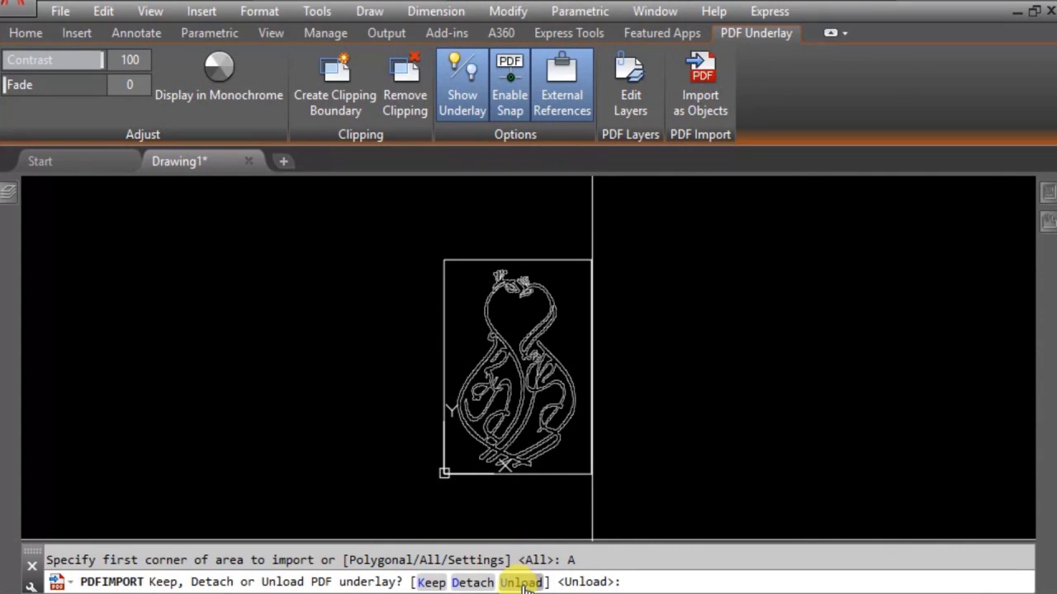
click(523, 583)
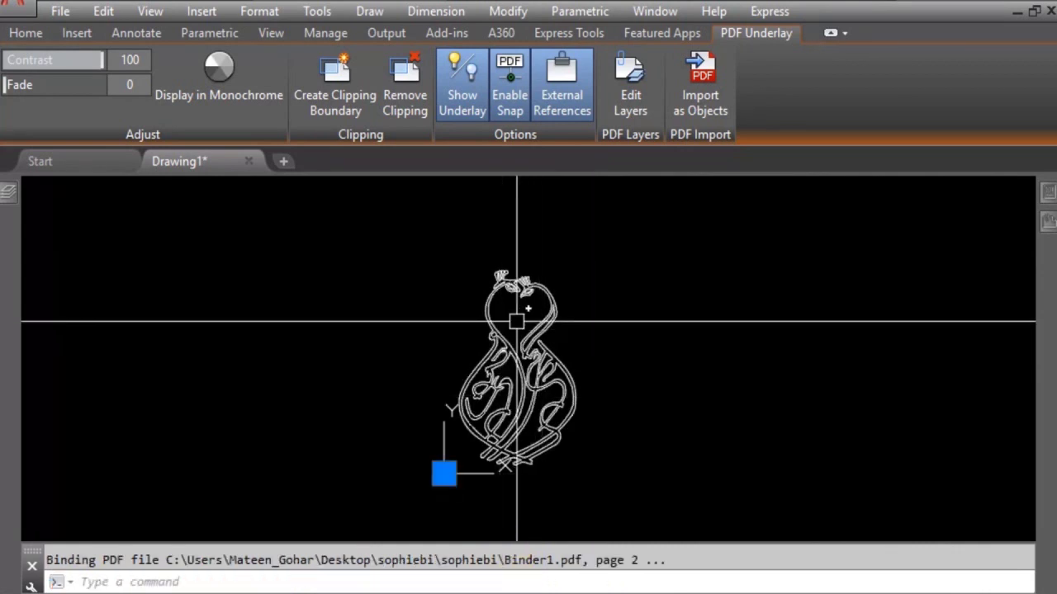
Step: Select some imported linework and check its polyline properties to confirm it is editable
key(Escape)
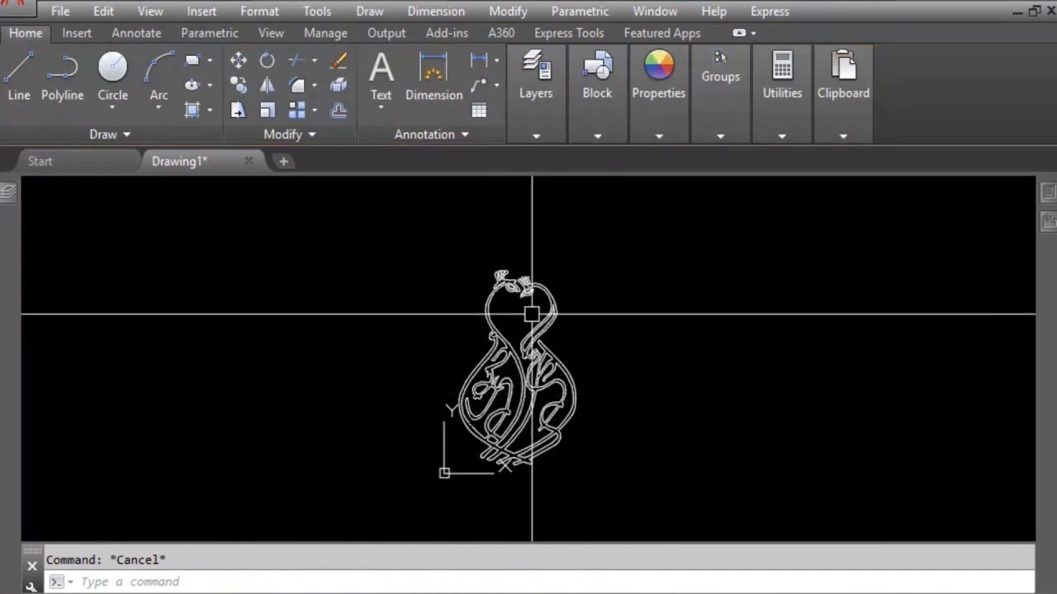
scroll(538, 314, up, 4)
scroll(557, 339, up, 2)
click(563, 339)
scroll(503, 198, up, 5)
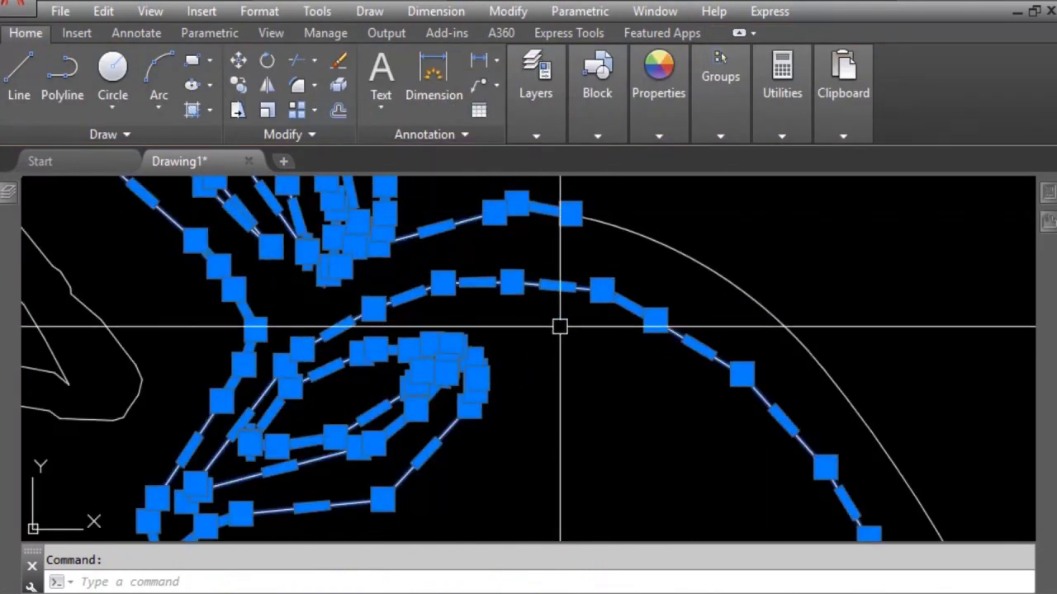
scroll(545, 314, down, 1)
click(1045, 191)
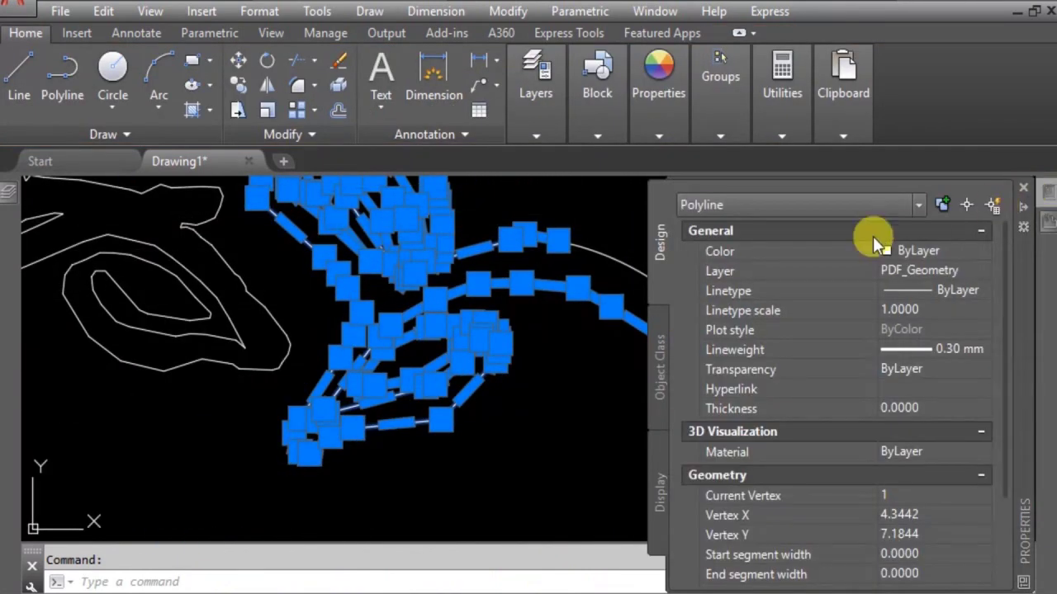
key(Escape)
scroll(302, 309, down, 5)
Step: Window-select the right part of the heart drawing after a few trial selections
click(239, 313)
scroll(193, 276, up, 2)
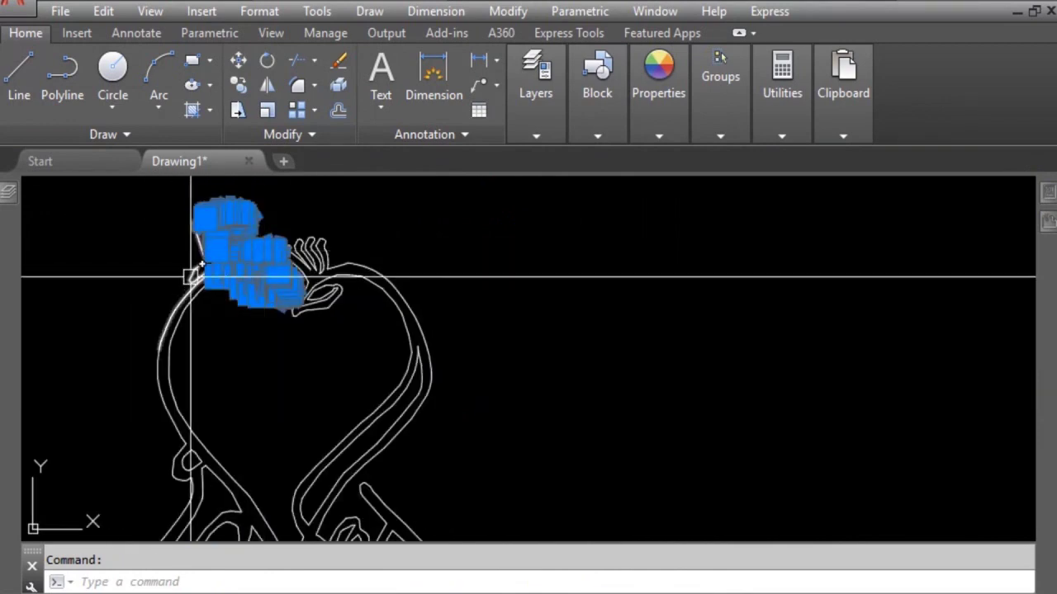
scroll(277, 307, up, 3)
key(Escape)
click(277, 308)
scroll(193, 295, down, 5)
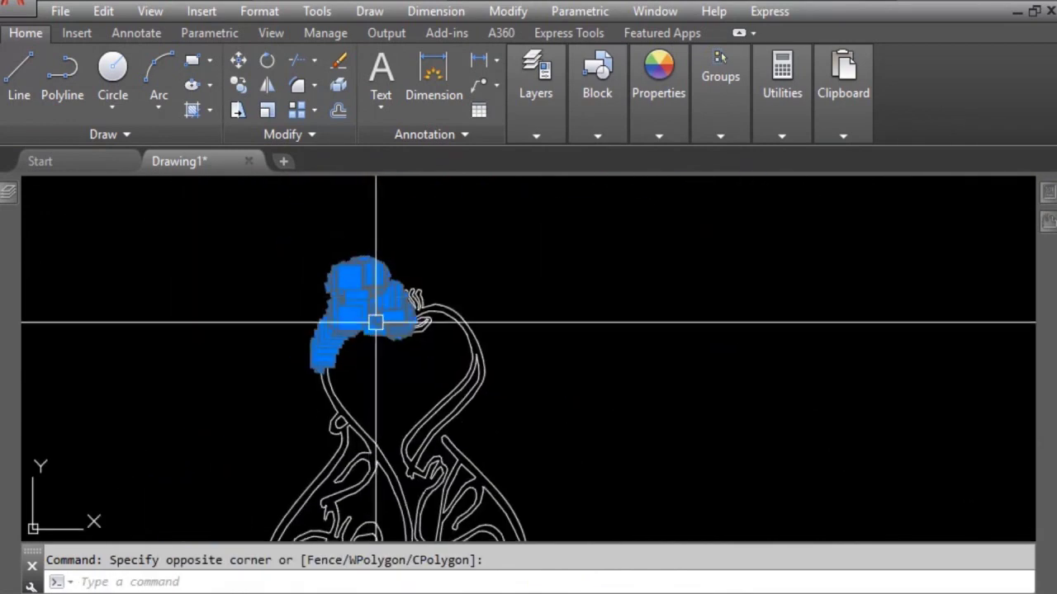
key(Escape)
middle_drag(373, 319, 485, 343)
scroll(486, 343, up, 3)
drag(528, 259, 479, 372)
scroll(479, 372, down, 3)
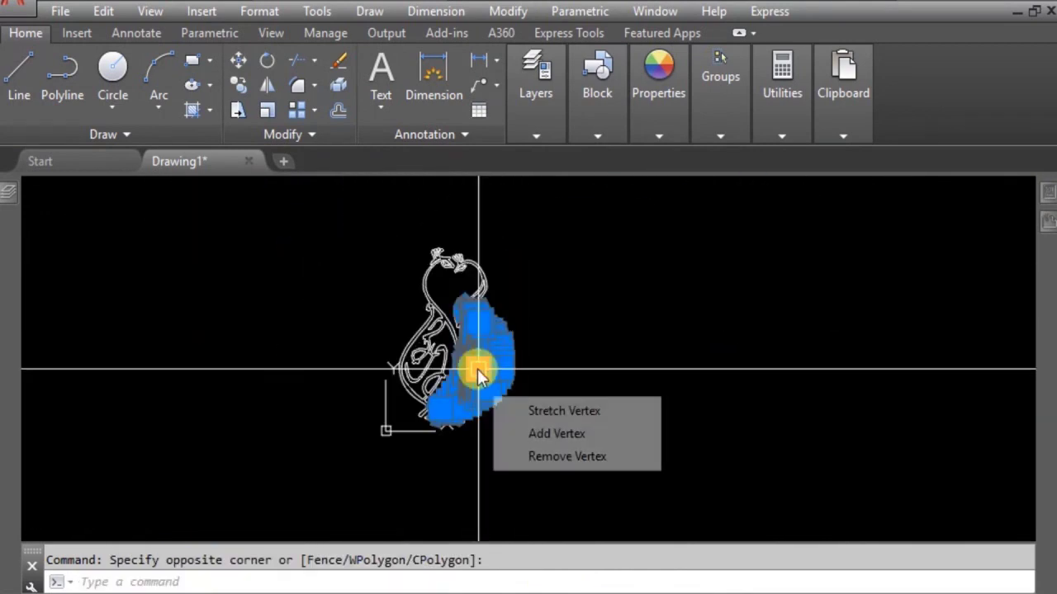
Step: Move the selected right part off to the right, retrying the move once
text(m)
key(Return)
click(561, 363)
mouse_move(479, 369)
mouse_down()
mouse_move(550, 353)
mouse_move(372, 349)
mouse_up()
key(Escape)
text(m)
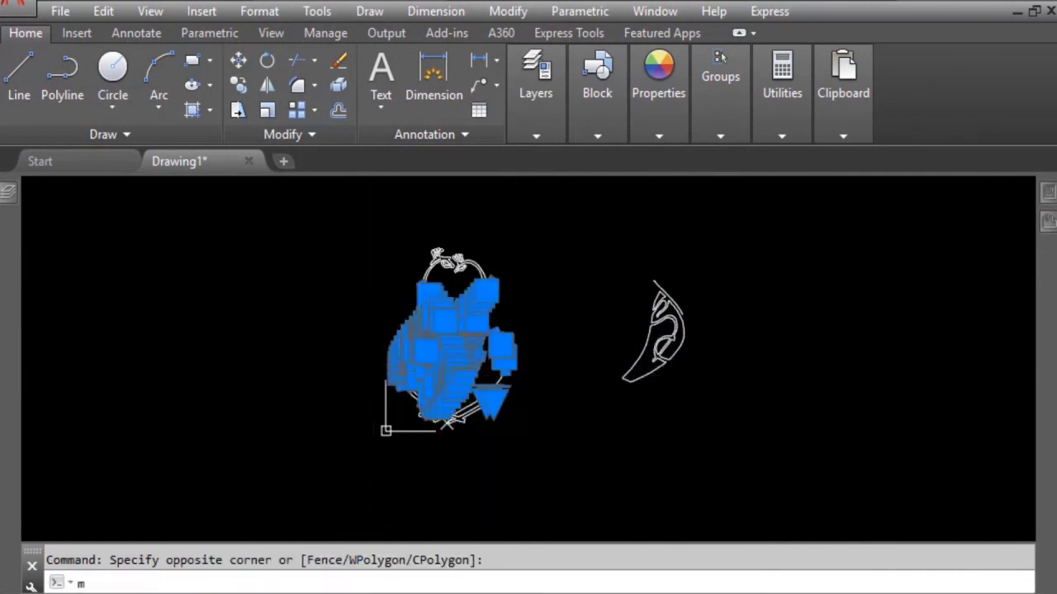
key(Return)
click(438, 341)
key(Escape)
Step: Select the left figure and move it toward the lower left
scroll(295, 306, up, 2)
drag(306, 342, 358, 380)
text(m)
key(Return)
click(358, 380)
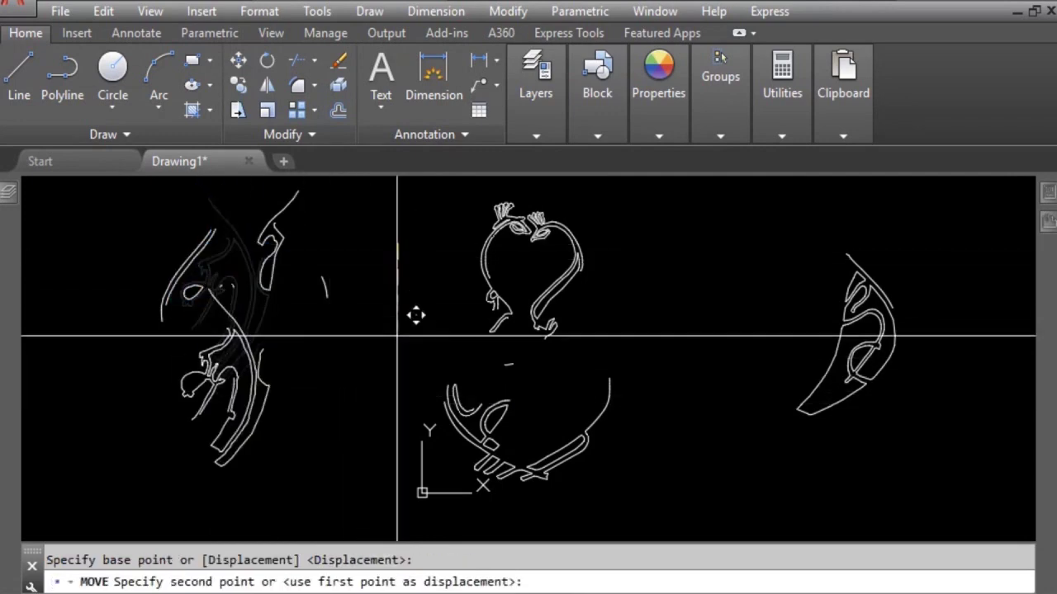
Step: Window-select every figure and erase all 84 objects with E
click(384, 424)
key(Escape)
scroll(361, 361, down, 3)
click(190, 234)
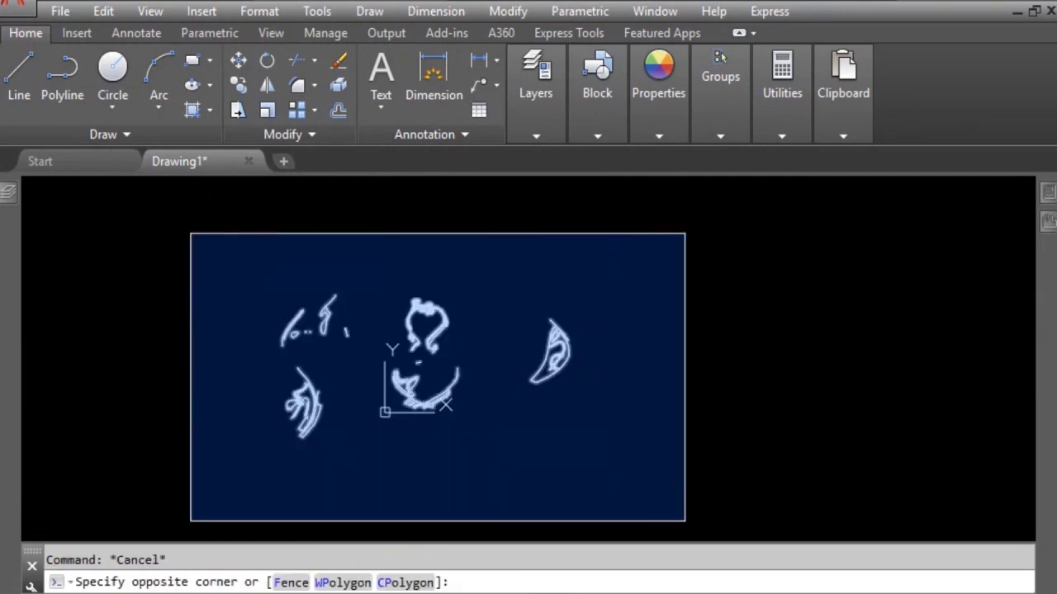
click(685, 519)
text(e)
key(Return)
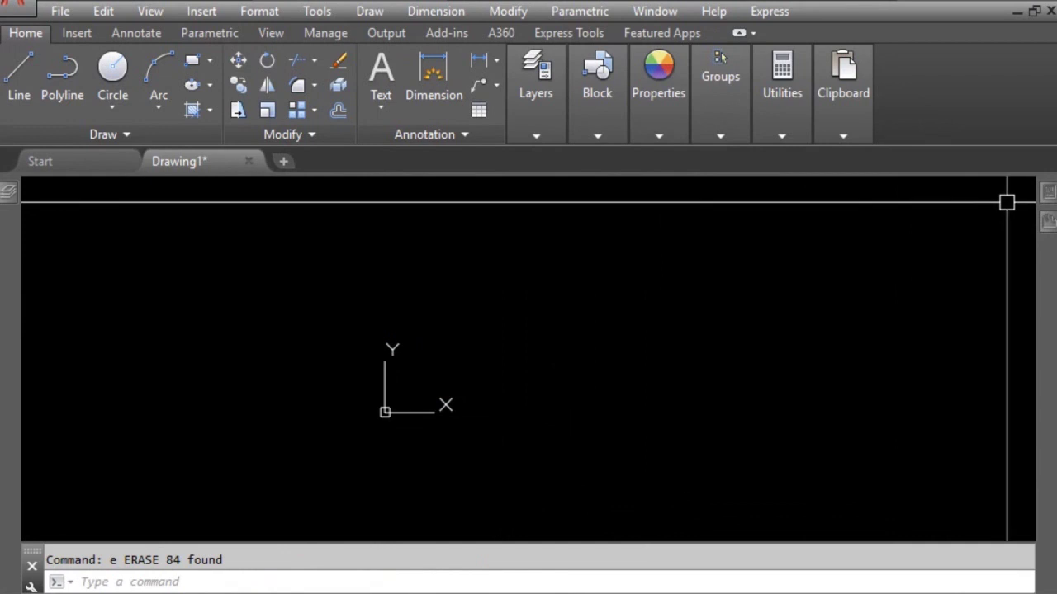
Step: Detach the Binder1 PDF reference in External References
click(1048, 225)
right_click(249, 315)
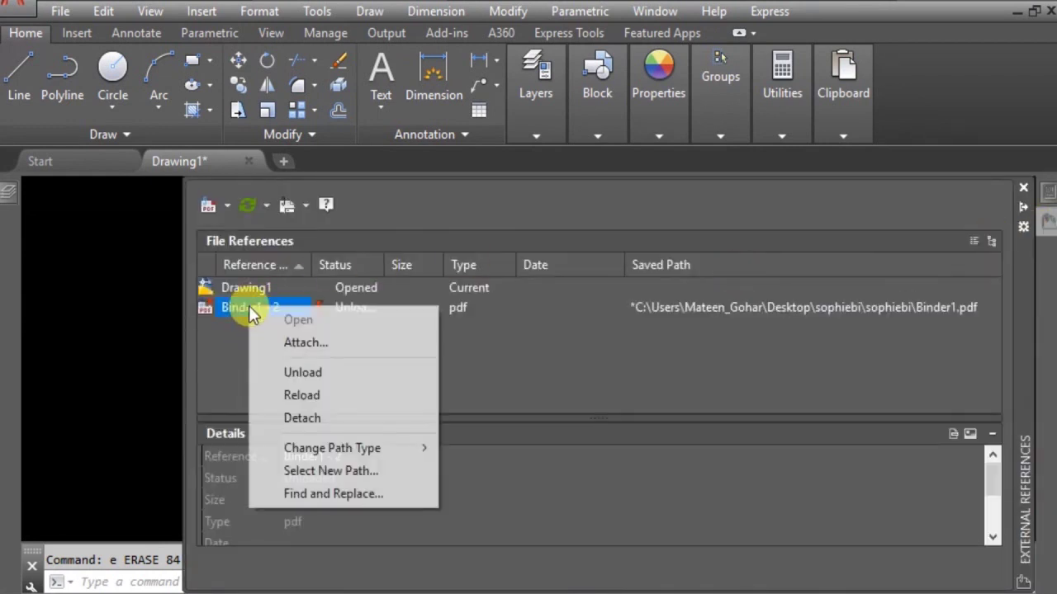
click(280, 417)
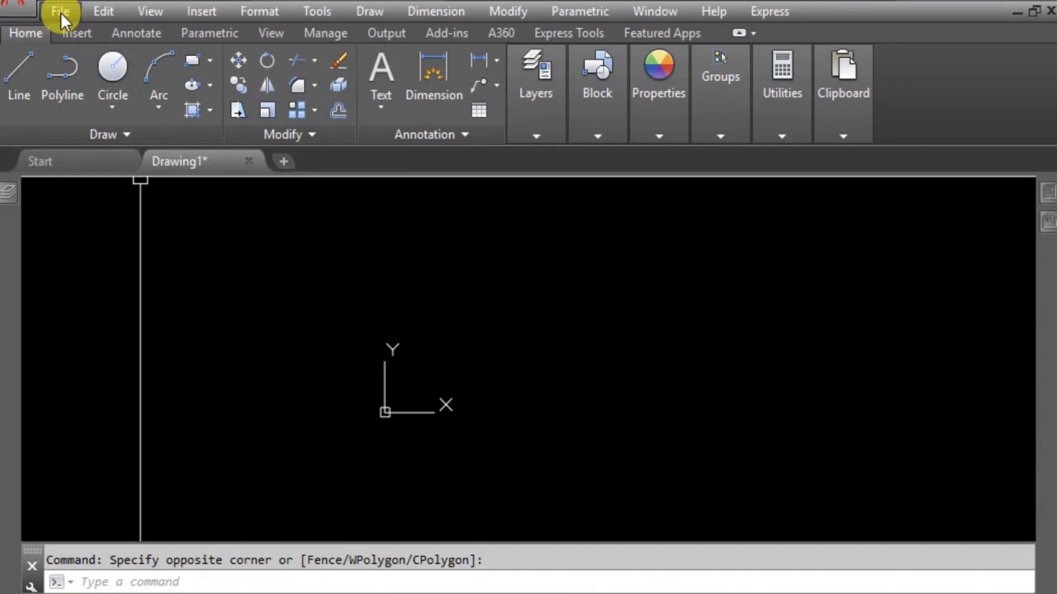
Step: Open PDF TO DWG Model (1).pdf for import via File > Import with PDF file type
click(62, 13)
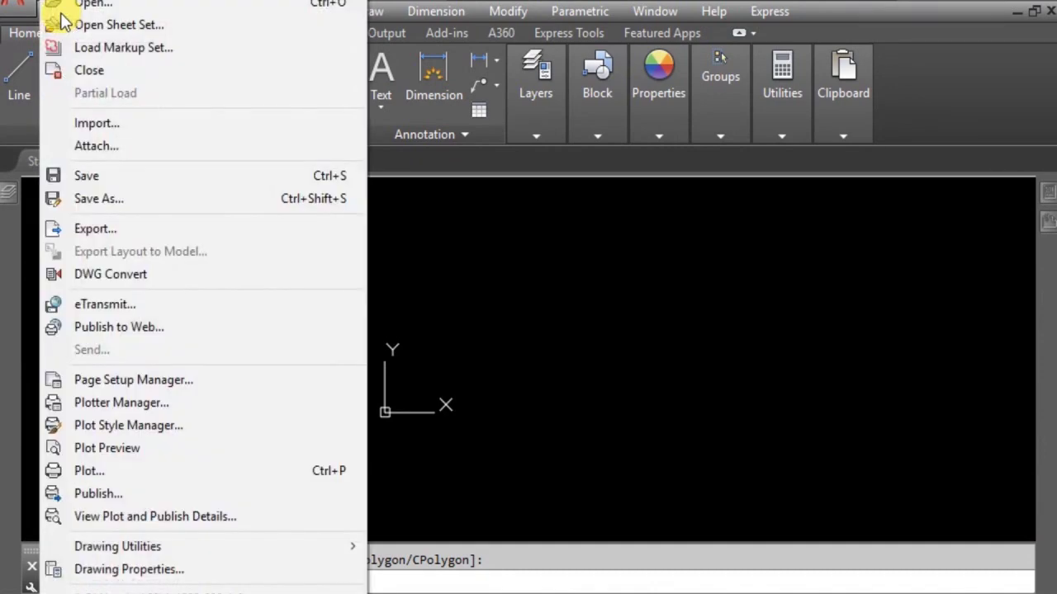
click(99, 116)
drag(479, 71, 488, 54)
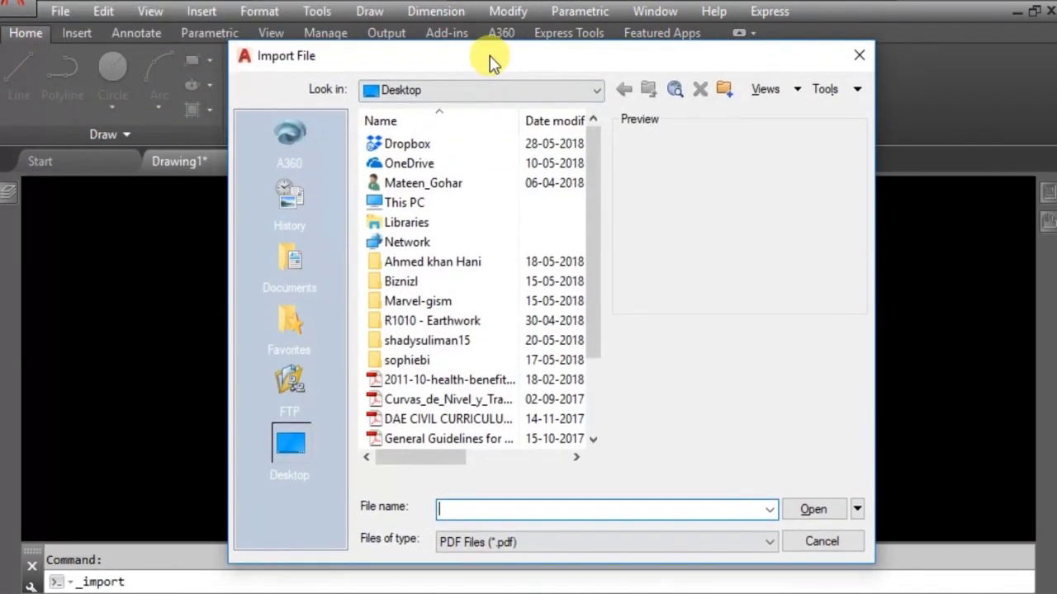
click(611, 541)
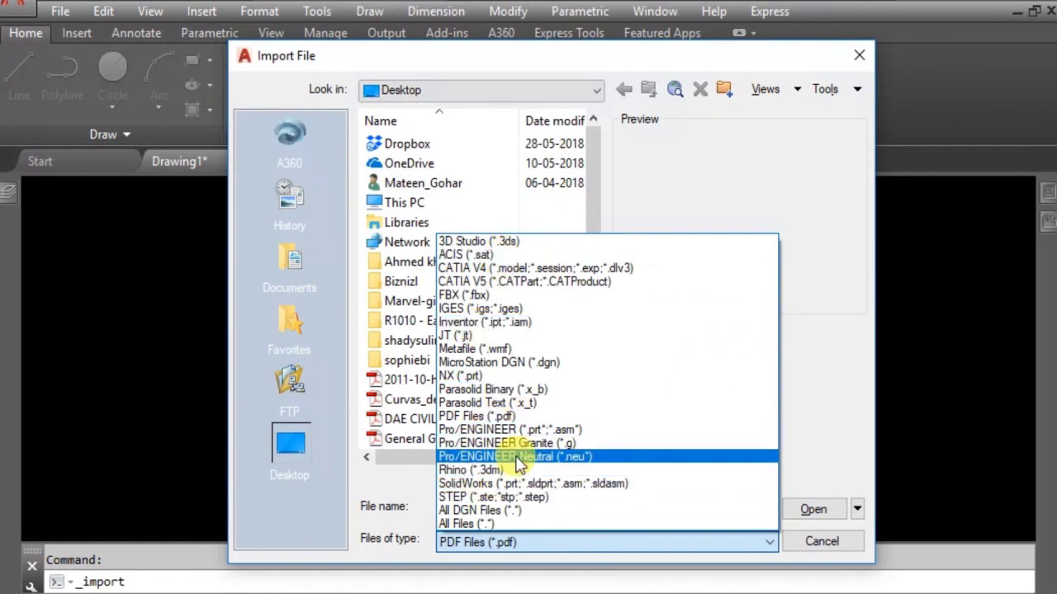
click(499, 419)
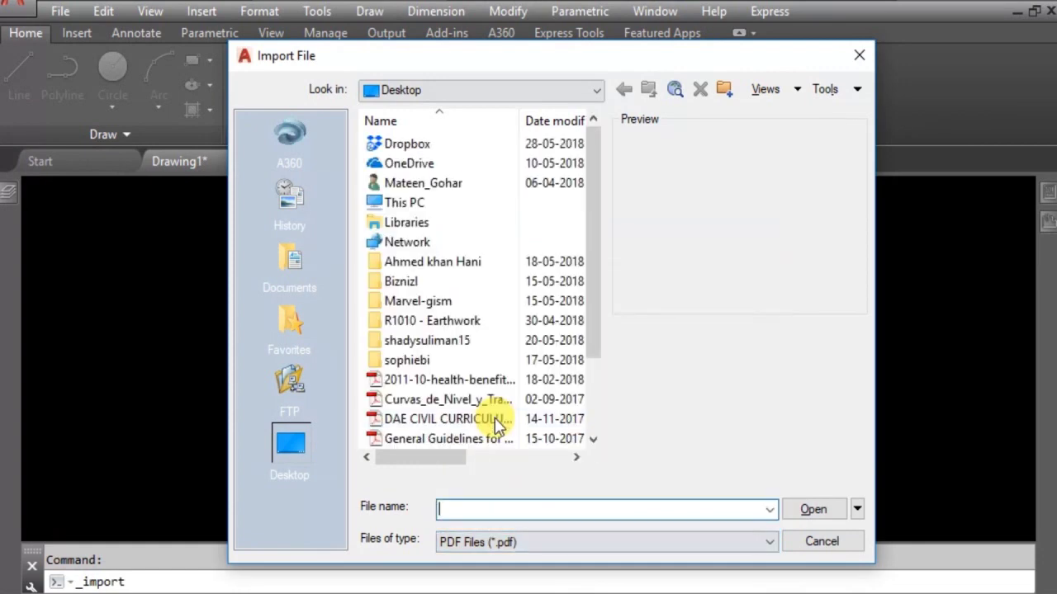
drag(589, 266, 592, 359)
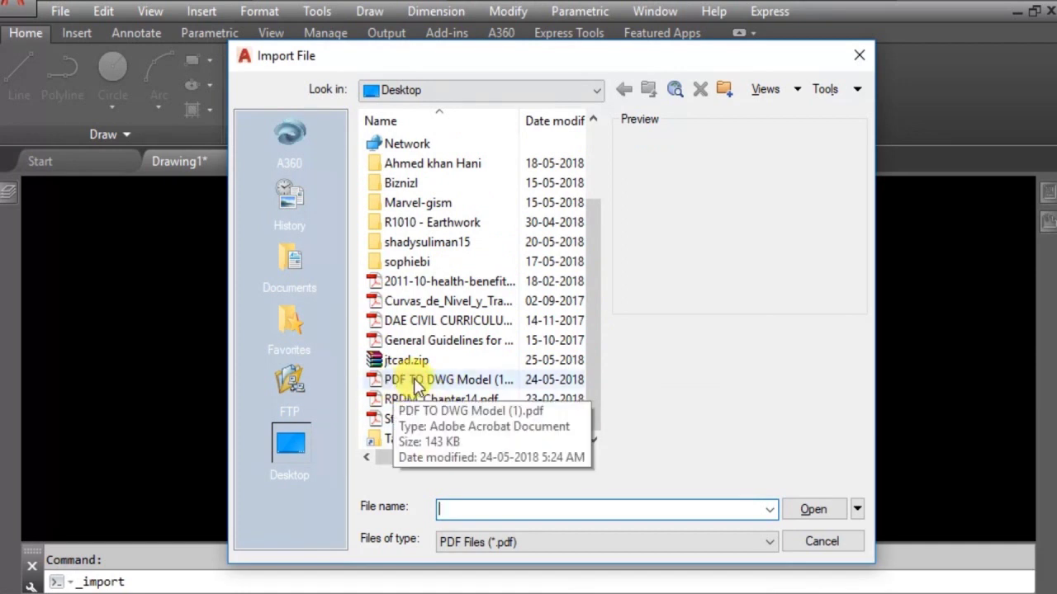
click(417, 379)
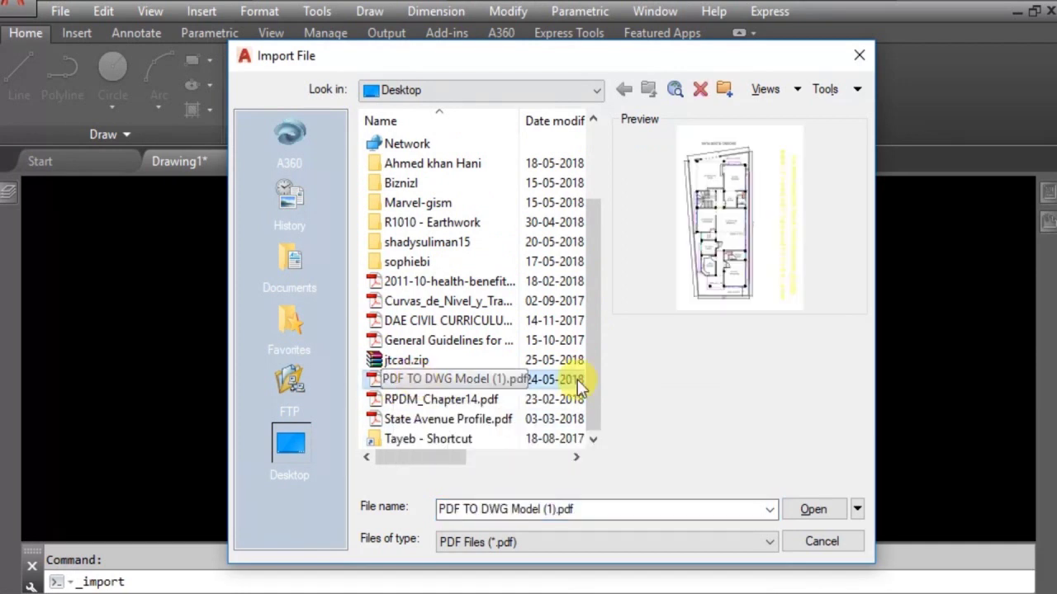
click(826, 512)
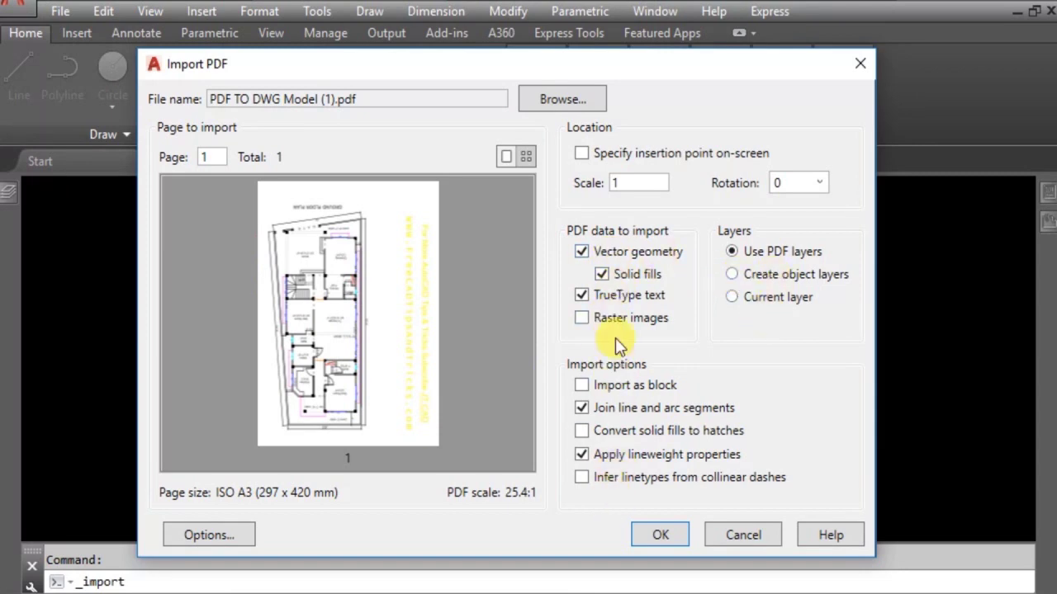
Step: Accept Import PDF with vector geometry, solid fills and TrueType text checked
click(660, 537)
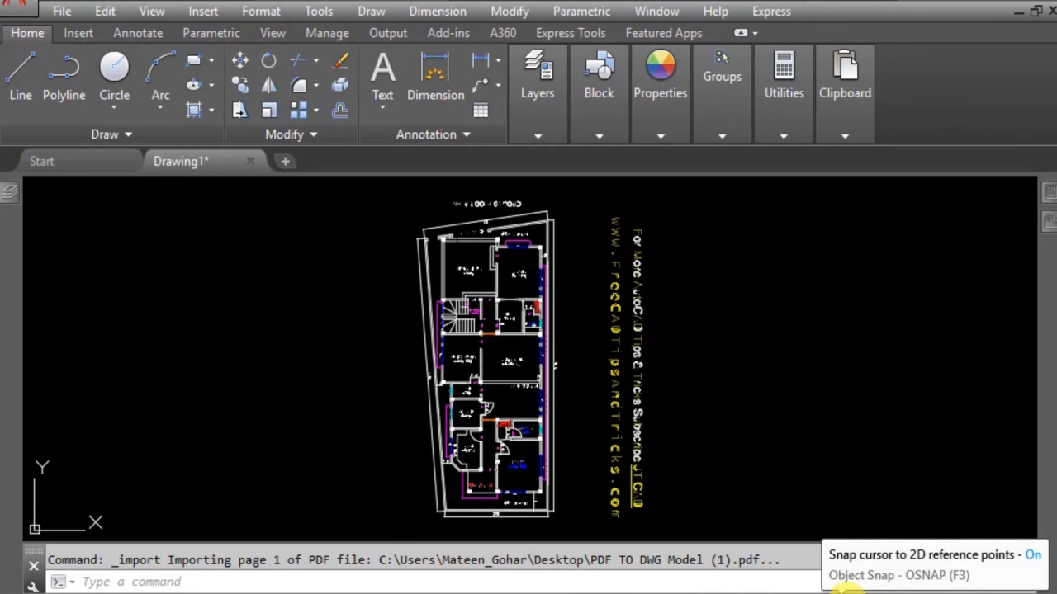
click(717, 438)
scroll(469, 240, up, 6)
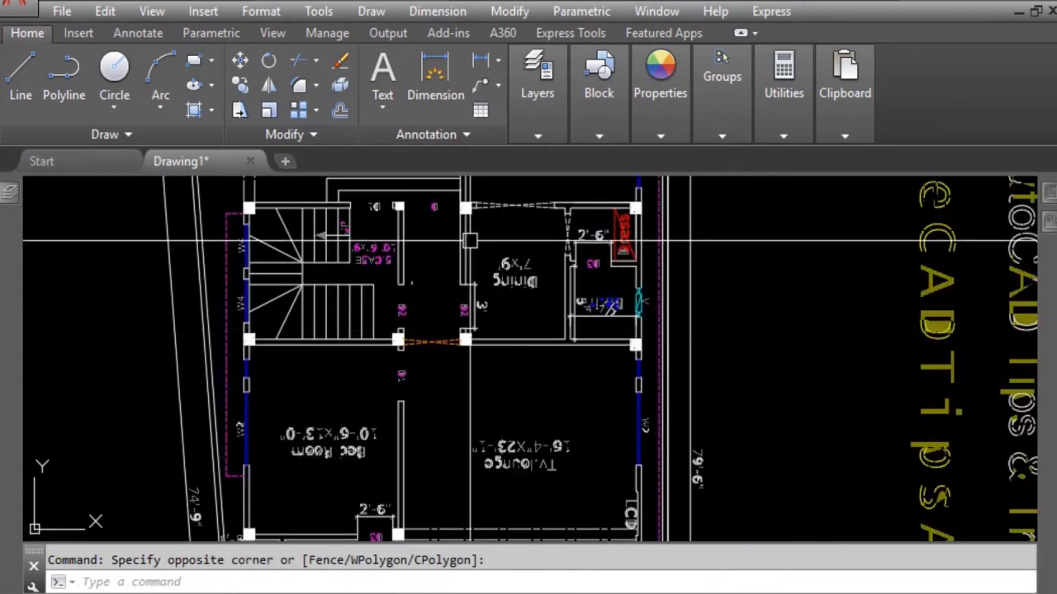
scroll(469, 241, up, 2)
scroll(382, 330, up, 2)
scroll(712, 455, up, 2)
scroll(766, 388, up, 2)
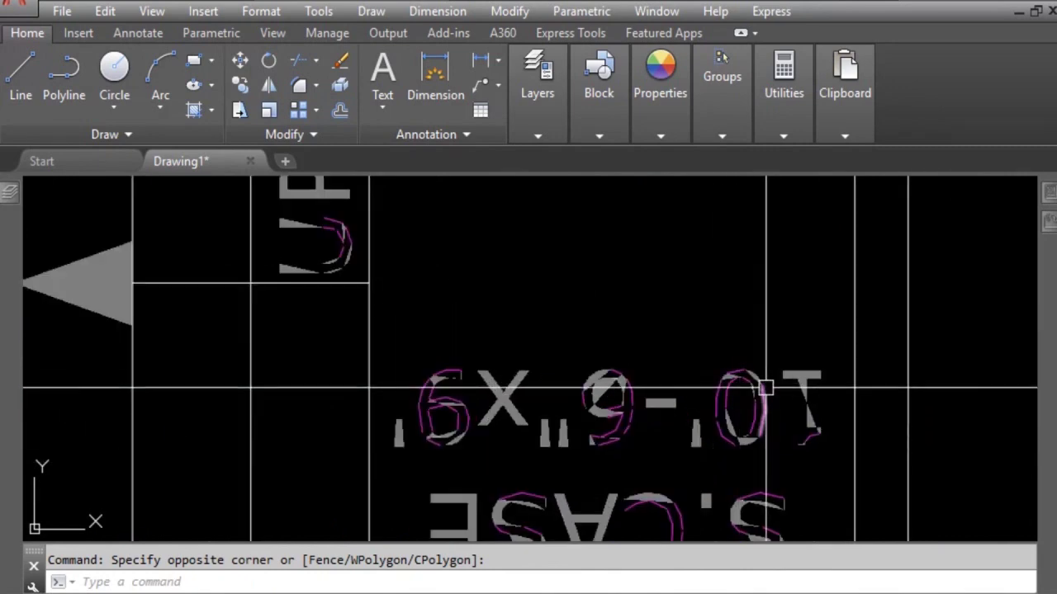
scroll(761, 386, up, 3)
scroll(743, 520, down, 2)
scroll(743, 496, down, 5)
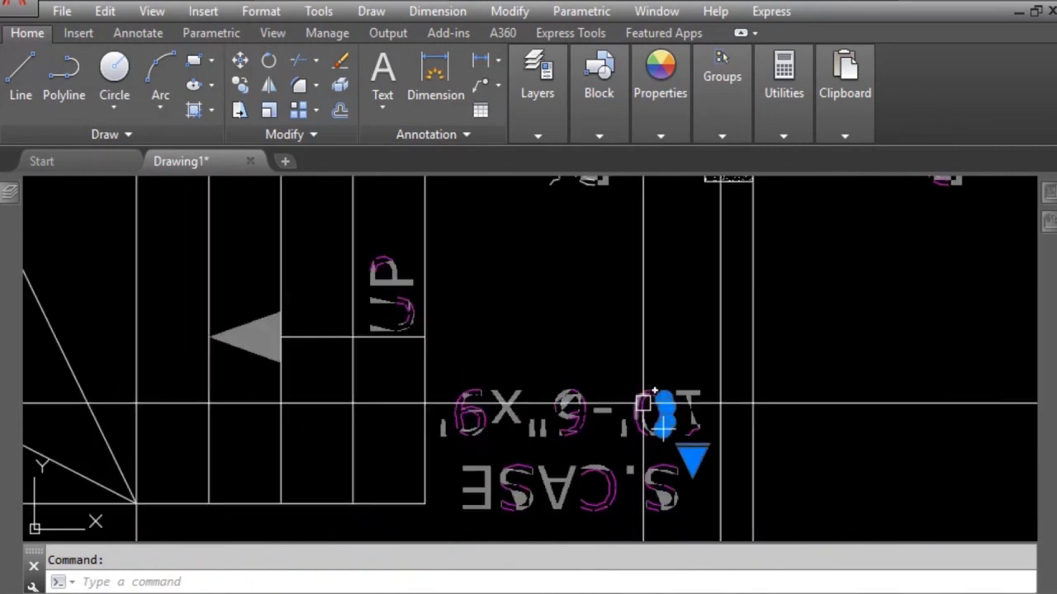
scroll(580, 406, up, 4)
key(Escape)
scroll(580, 406, up, 2)
click(637, 307)
click(495, 443)
scroll(559, 366, down, 4)
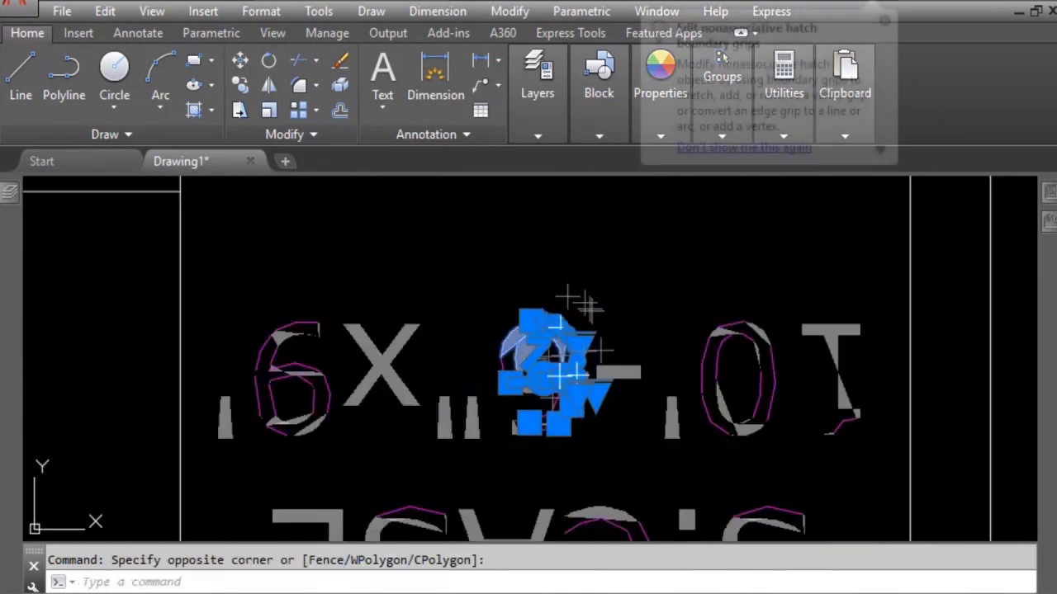
scroll(614, 375, down, 1)
scroll(614, 375, up, 2)
click(627, 289)
click(590, 355)
key(Escape)
scroll(554, 421, up, 3)
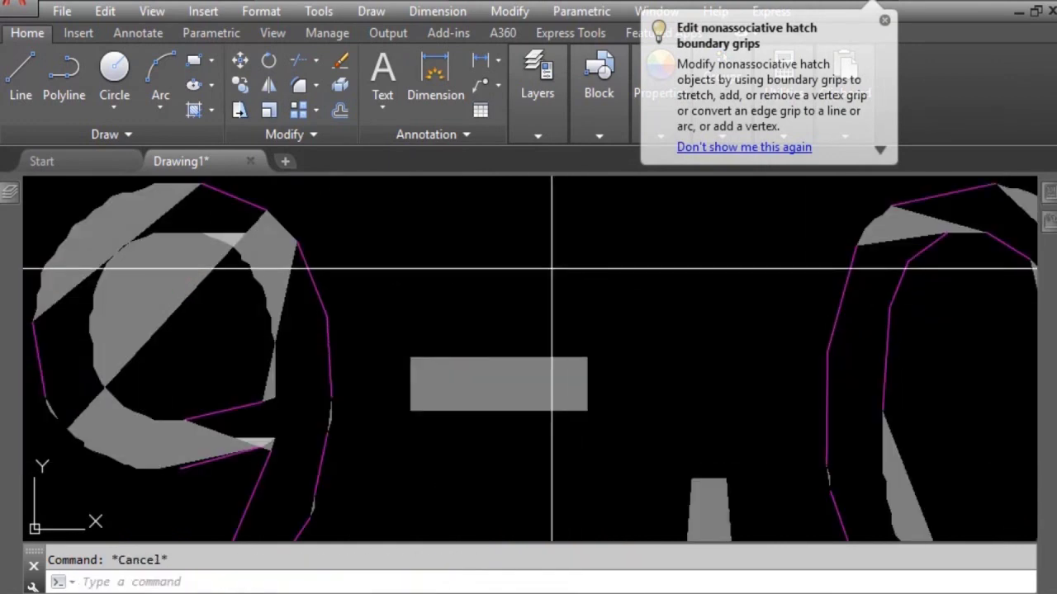
drag(627, 330, 511, 390)
scroll(510, 390, down, 3)
key(Escape)
scroll(691, 283, up, 3)
click(708, 248)
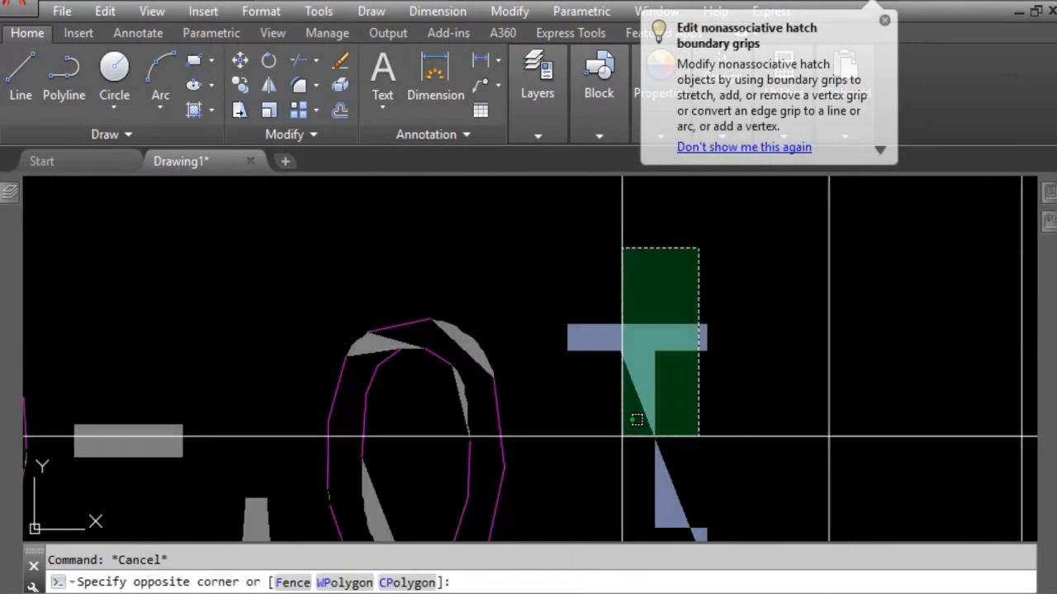
click(604, 496)
scroll(604, 496, down, 3)
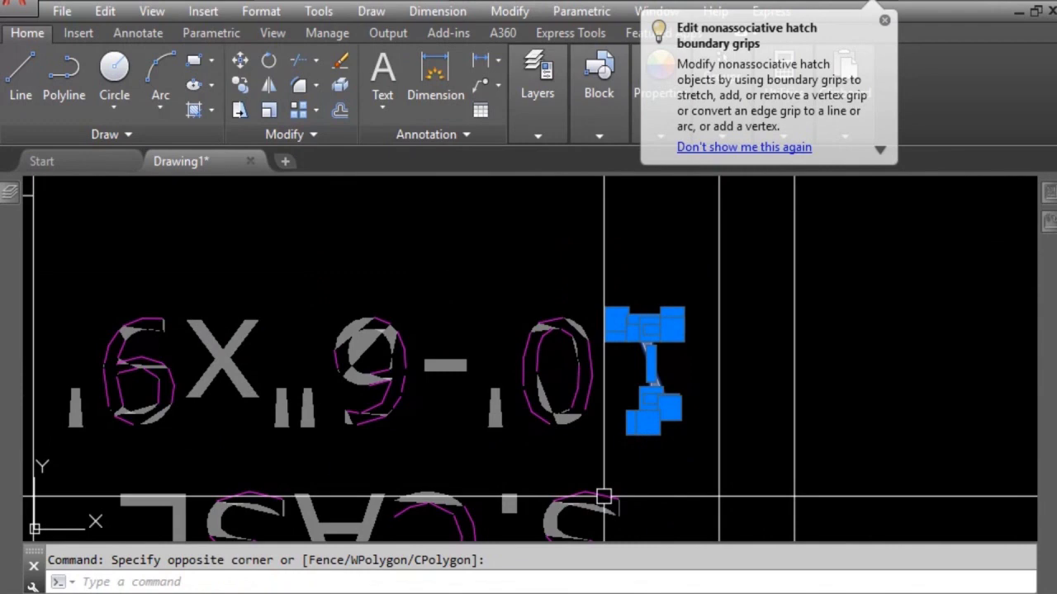
scroll(603, 496, down, 2)
key(Escape)
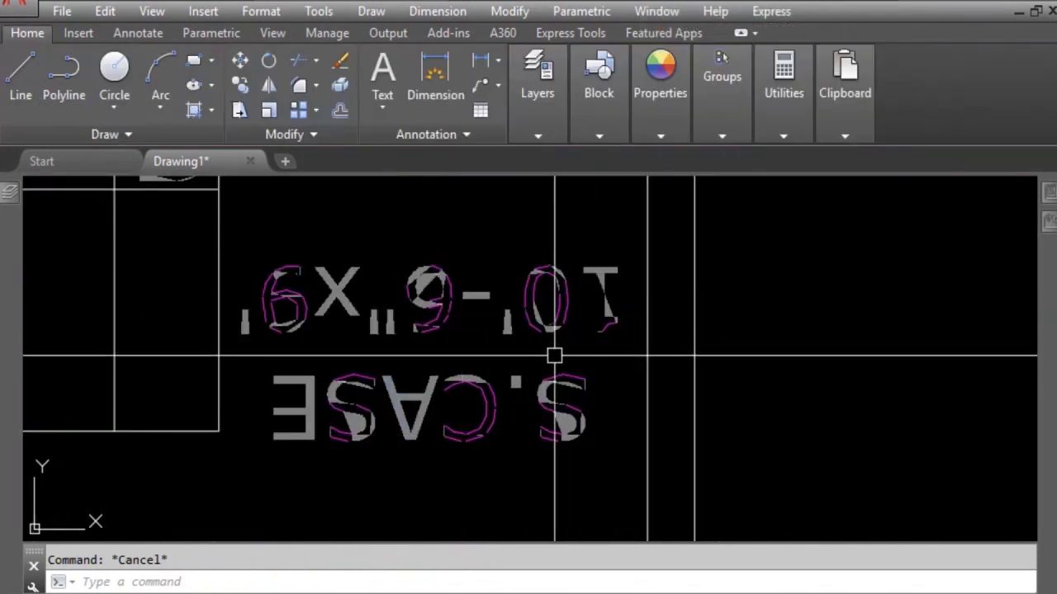
scroll(554, 355, down, 2)
middle_drag(358, 316, 471, 366)
scroll(472, 366, up, 1)
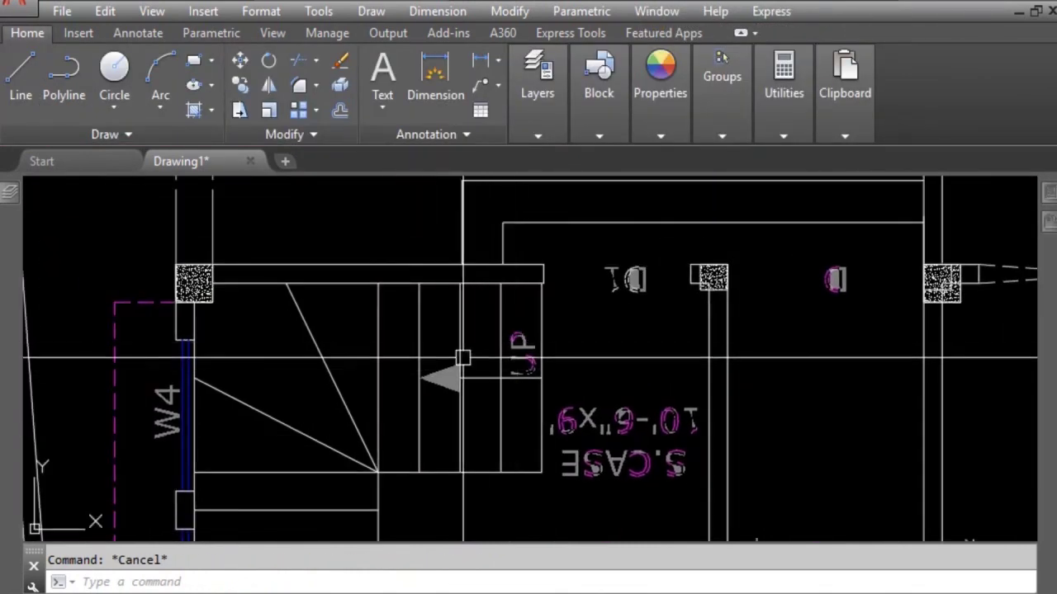
scroll(475, 357, down, 2)
middle_drag(511, 295, 528, 446)
scroll(691, 306, up, 3)
scroll(589, 401, up, 2)
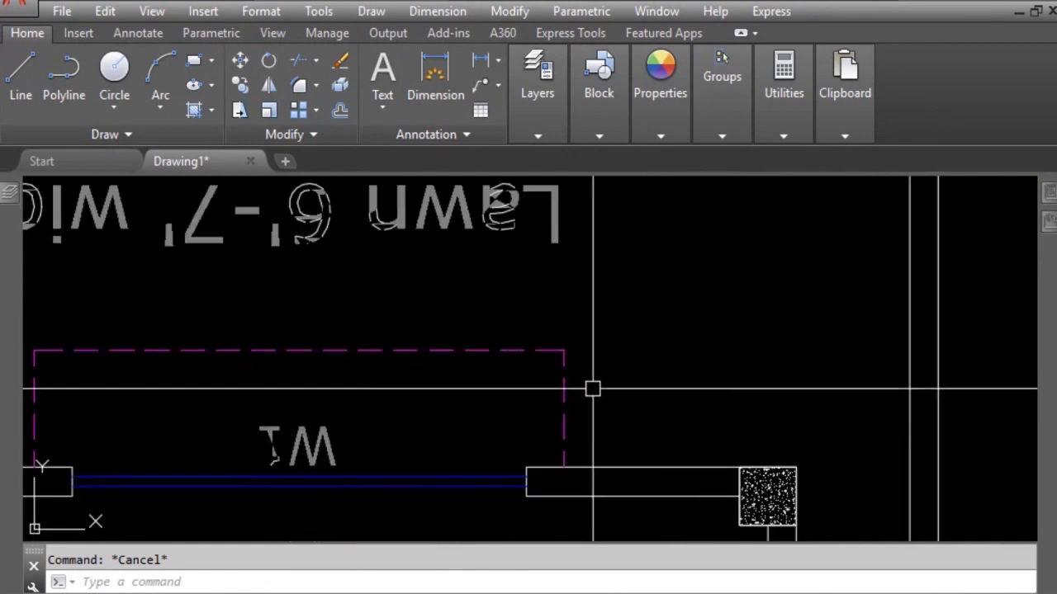
click(576, 397)
scroll(578, 355, up, 2)
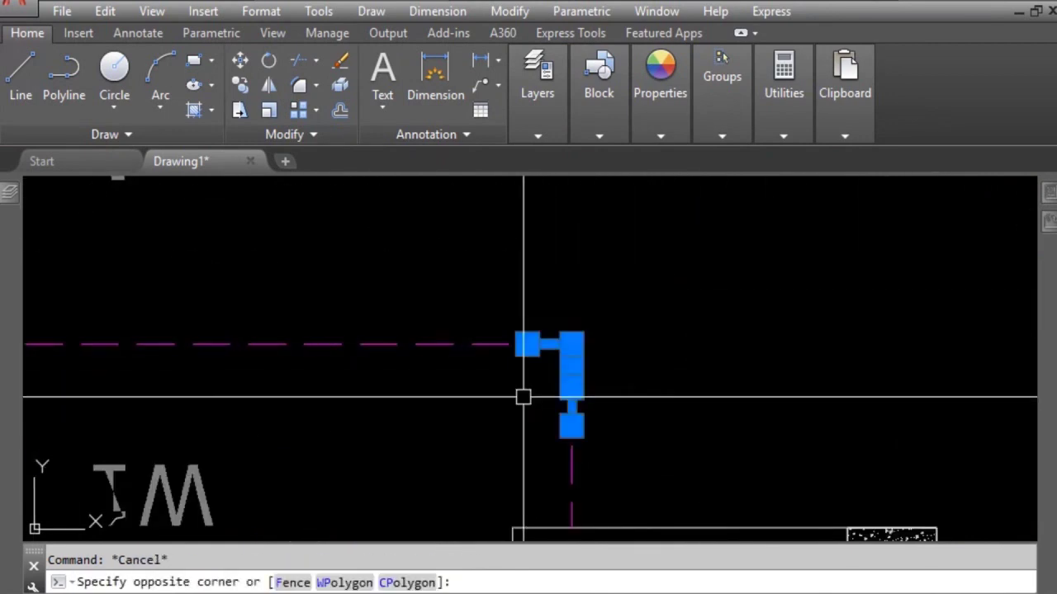
scroll(632, 288, down, 3)
scroll(618, 307, up, 2)
key(Escape)
scroll(510, 380, down, 2)
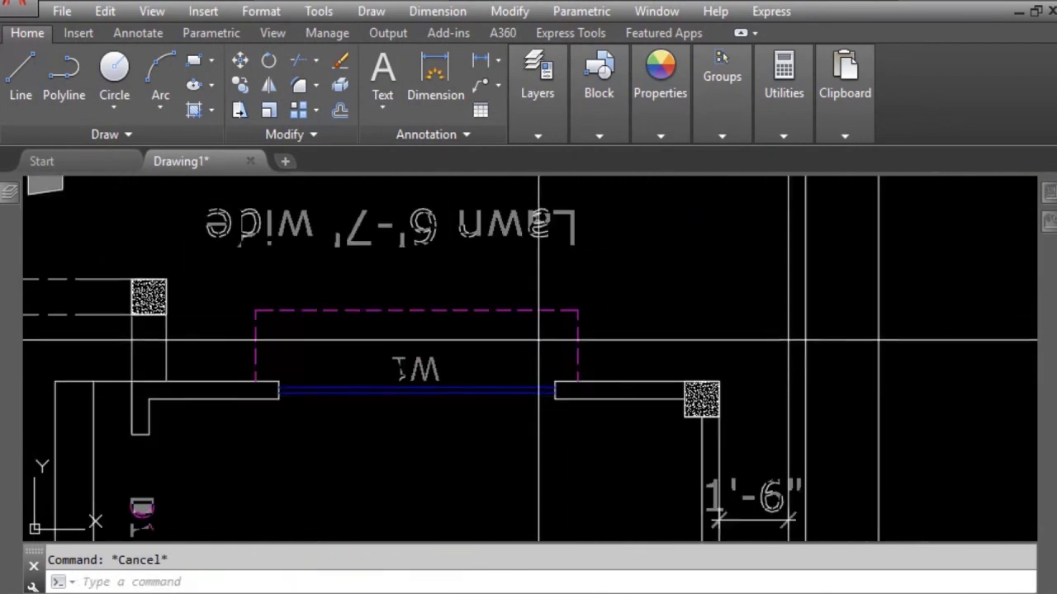
click(578, 388)
key(Escape)
scroll(700, 405, up, 2)
click(700, 400)
scroll(679, 413, up, 3)
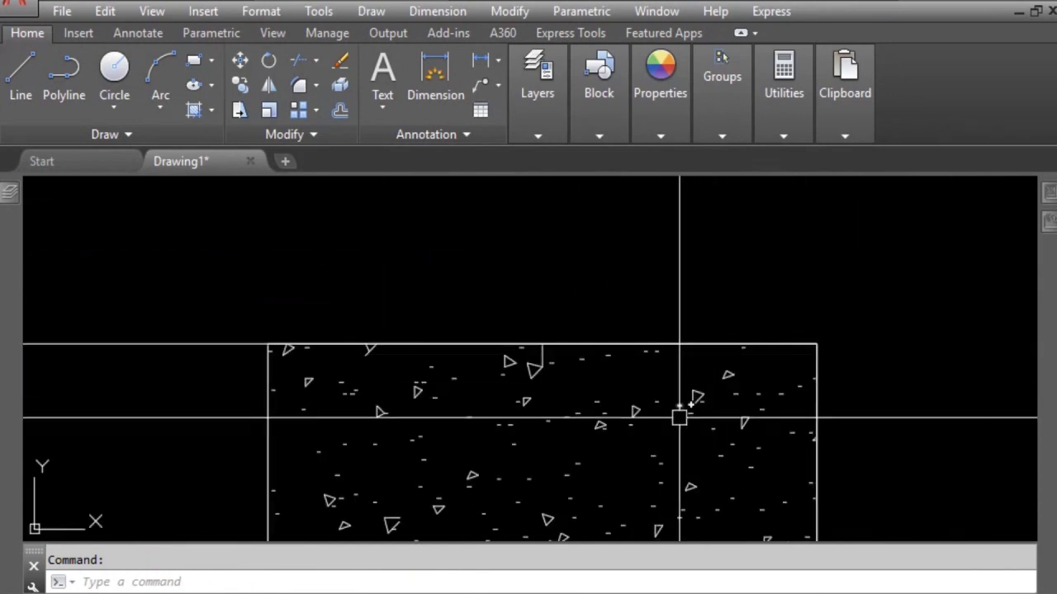
scroll(578, 421, up, 2)
scroll(540, 437, down, 3)
scroll(679, 405, up, 3)
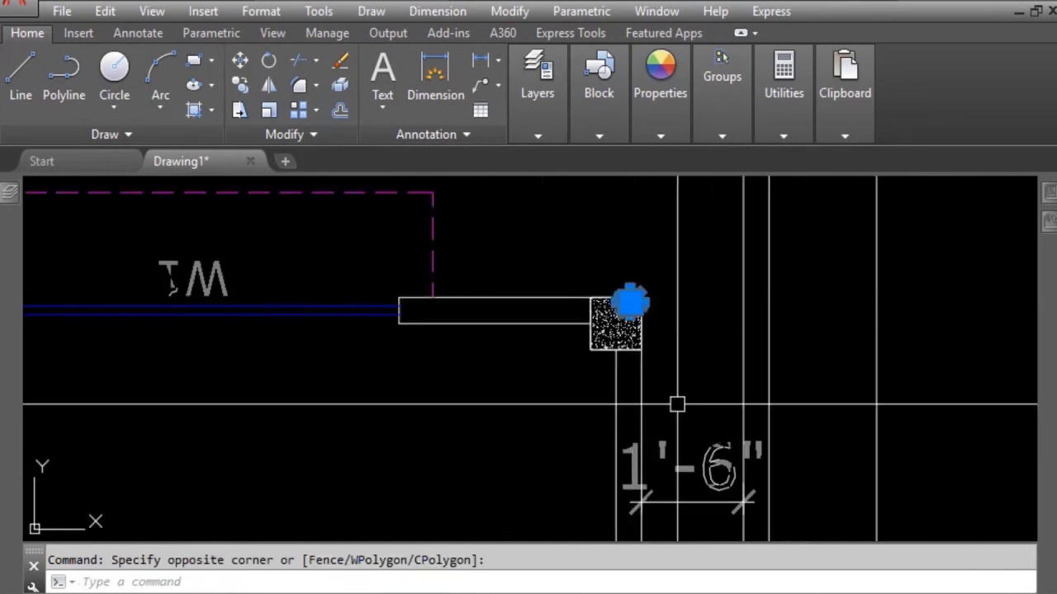
key(Escape)
scroll(604, 336, up, 2)
scroll(603, 336, down, 3)
scroll(726, 314, up, 3)
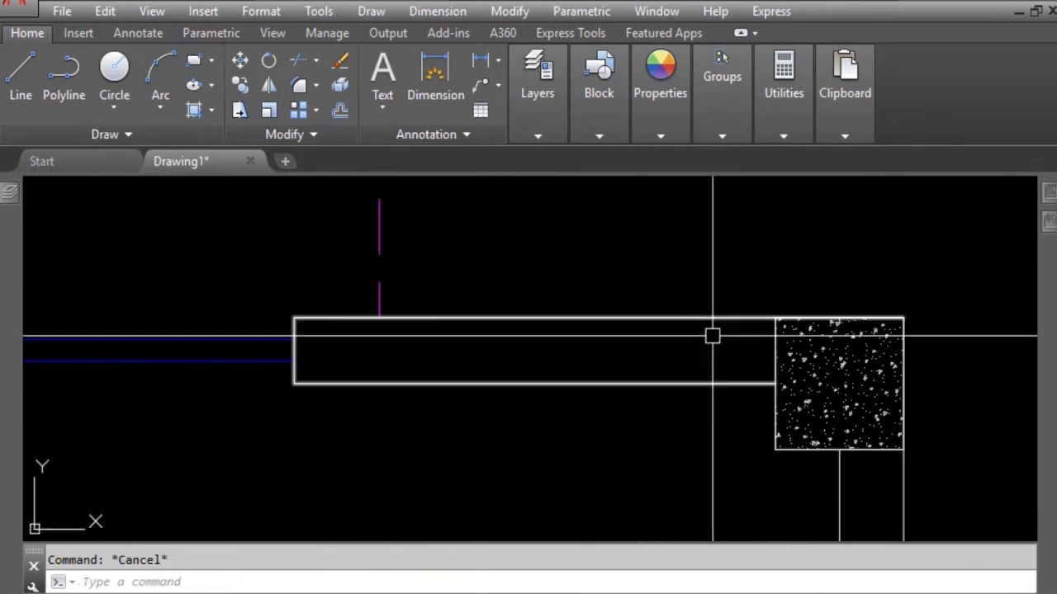
scroll(660, 392, down, 2)
scroll(491, 413, down, 2)
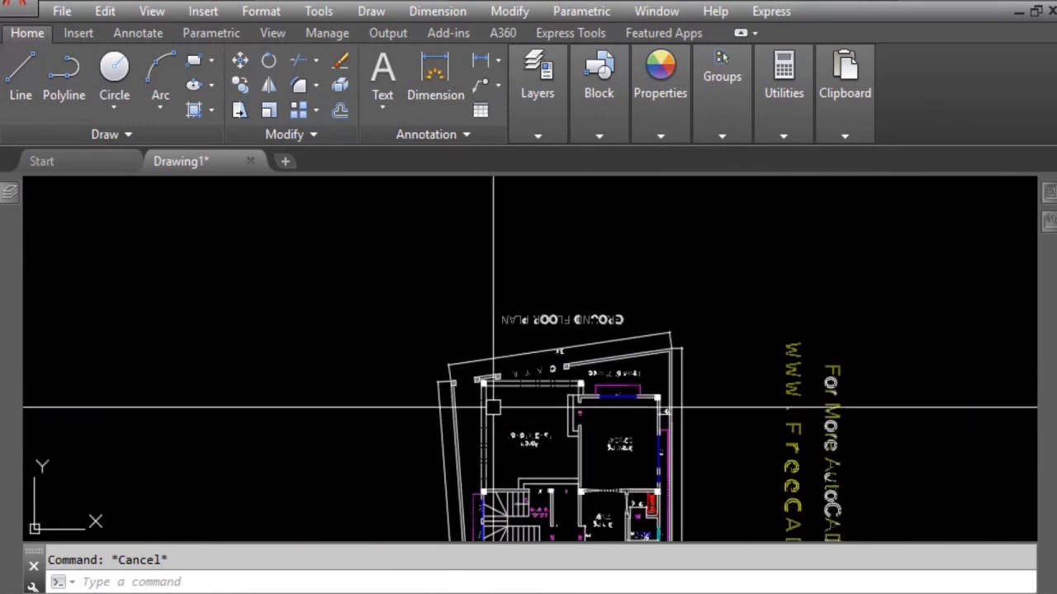
scroll(479, 406, up, 3)
scroll(596, 404, up, 2)
scroll(596, 404, up, 2)
click(649, 346)
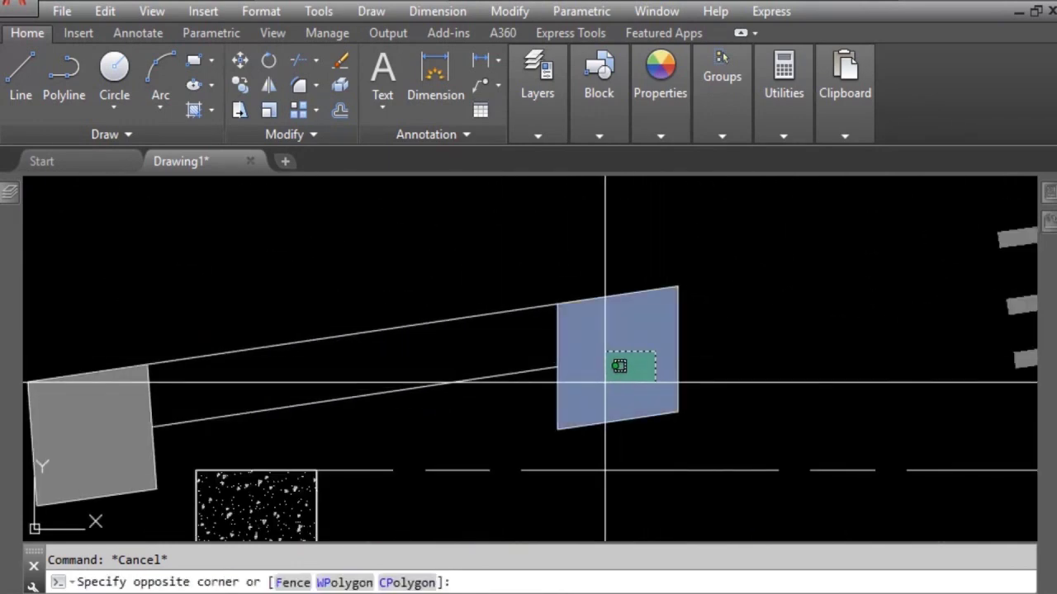
click(607, 382)
scroll(619, 322, down, 3)
click(601, 364)
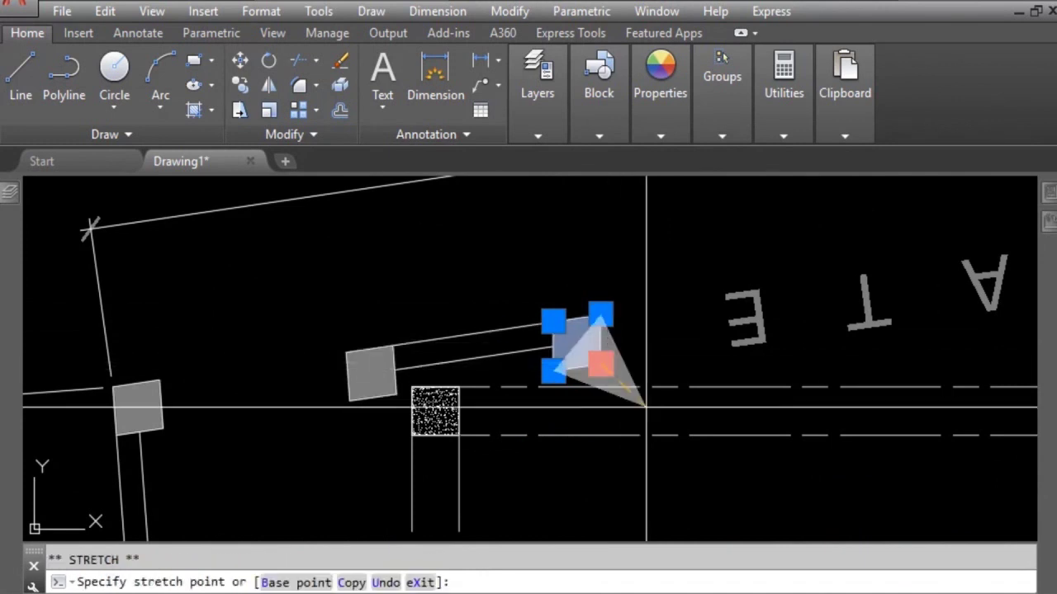
key(Escape)
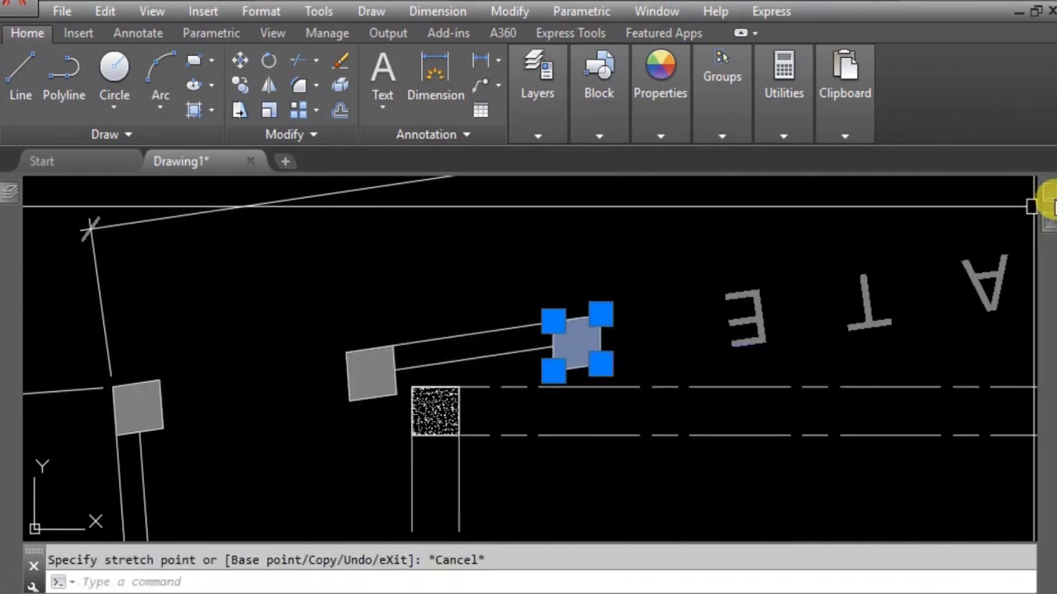
key(Escape)
scroll(534, 284, down, 3)
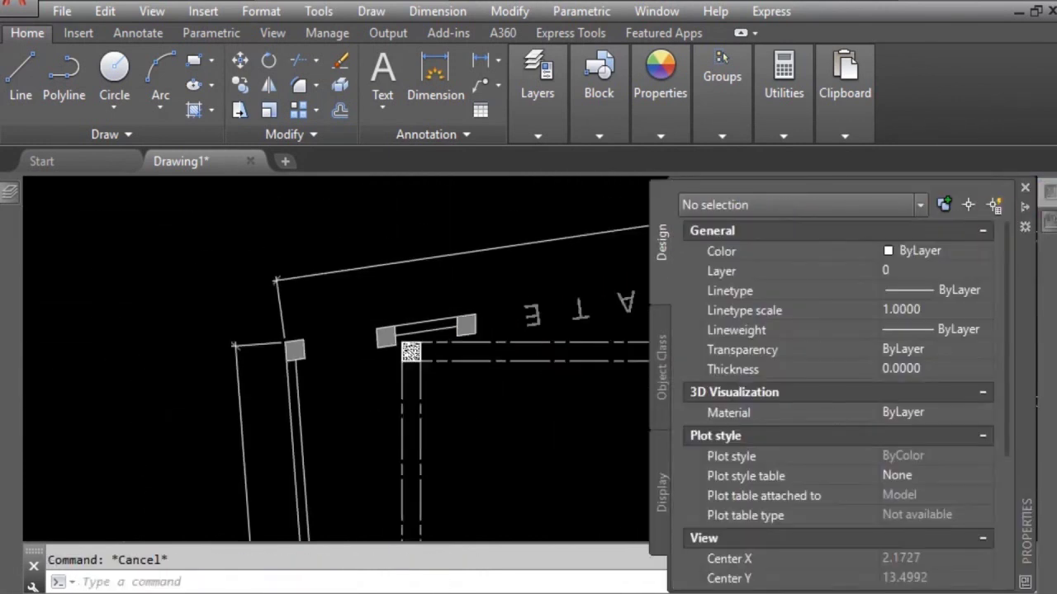
scroll(545, 289, down, 2)
scroll(553, 293, up, 3)
click(562, 294)
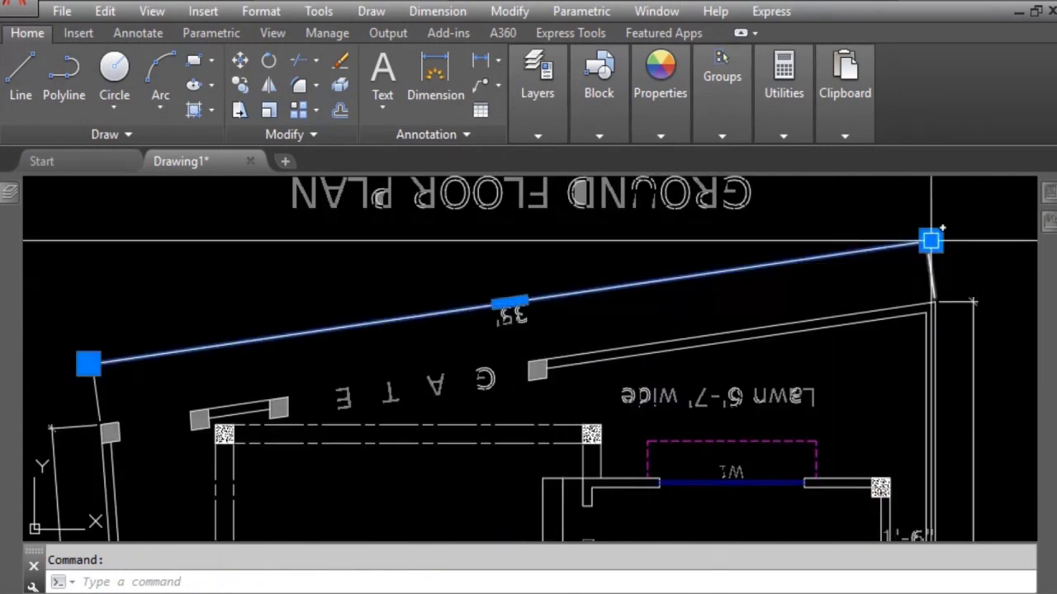
scroll(882, 276, up, 2)
scroll(894, 290, up, 1)
scroll(863, 299, down, 1)
scroll(863, 299, down, 2)
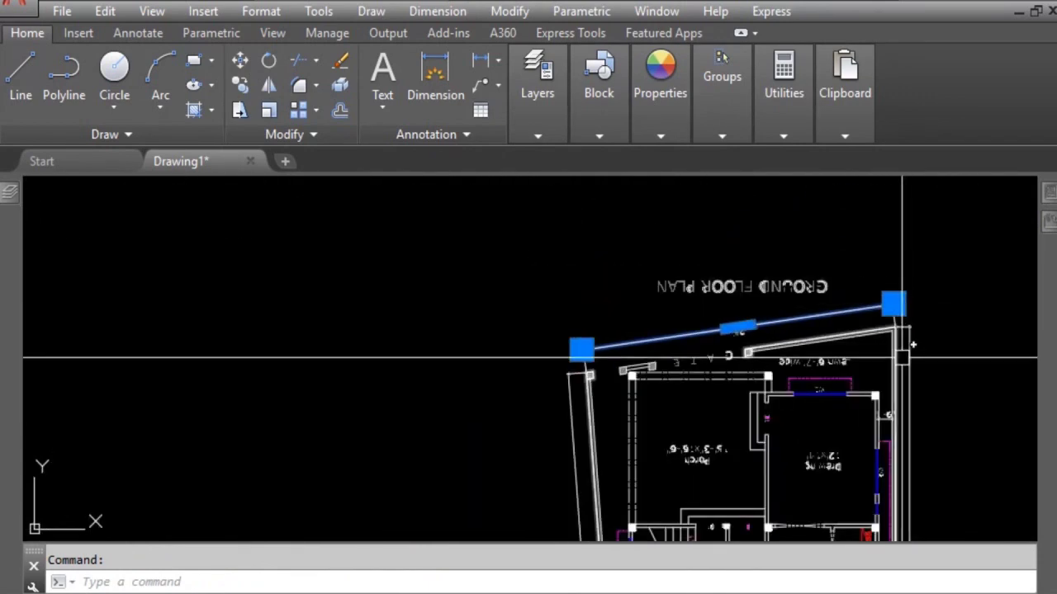
key(Escape)
scroll(760, 319, down, 2)
scroll(644, 330, up, 1)
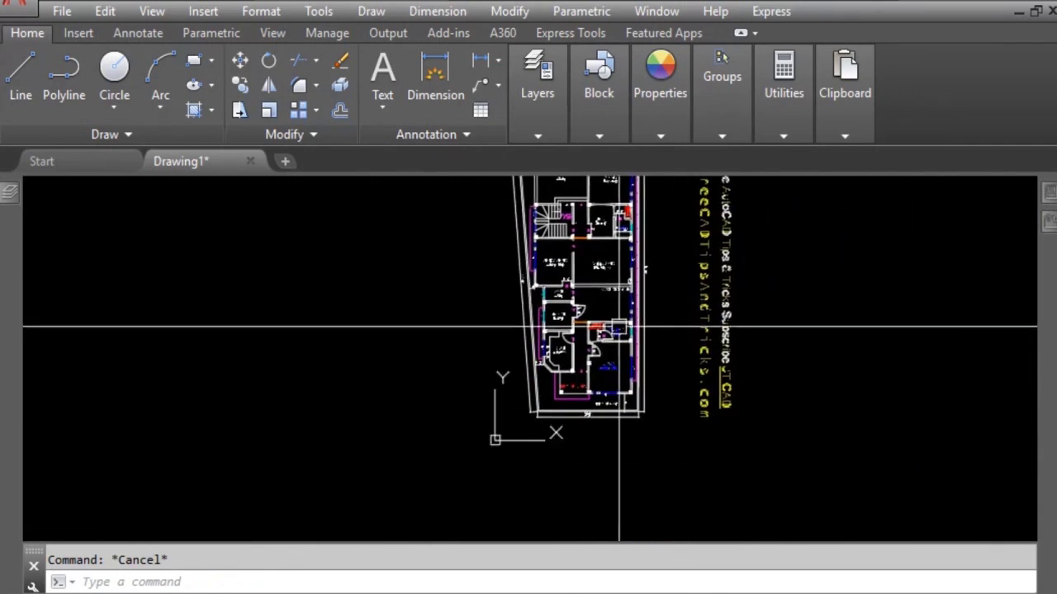
scroll(642, 420, up, 2)
scroll(611, 463, down, 3)
scroll(573, 356, up, 3)
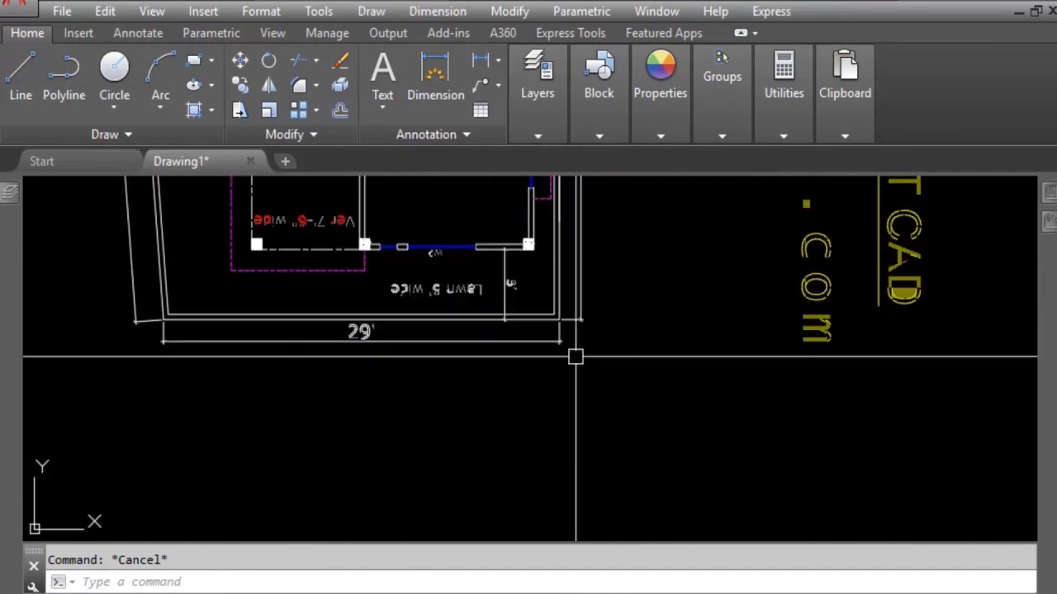
scroll(585, 417, up, 2)
scroll(578, 437, down, 1)
scroll(599, 463, down, 2)
scroll(575, 330, up, 2)
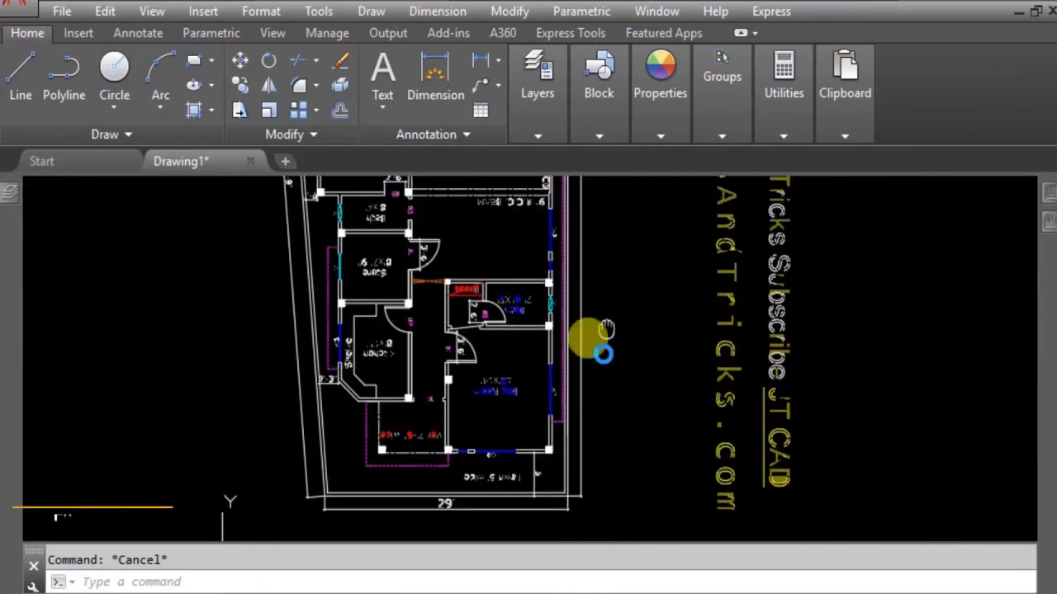
scroll(578, 309, up, 3)
scroll(578, 309, up, 3)
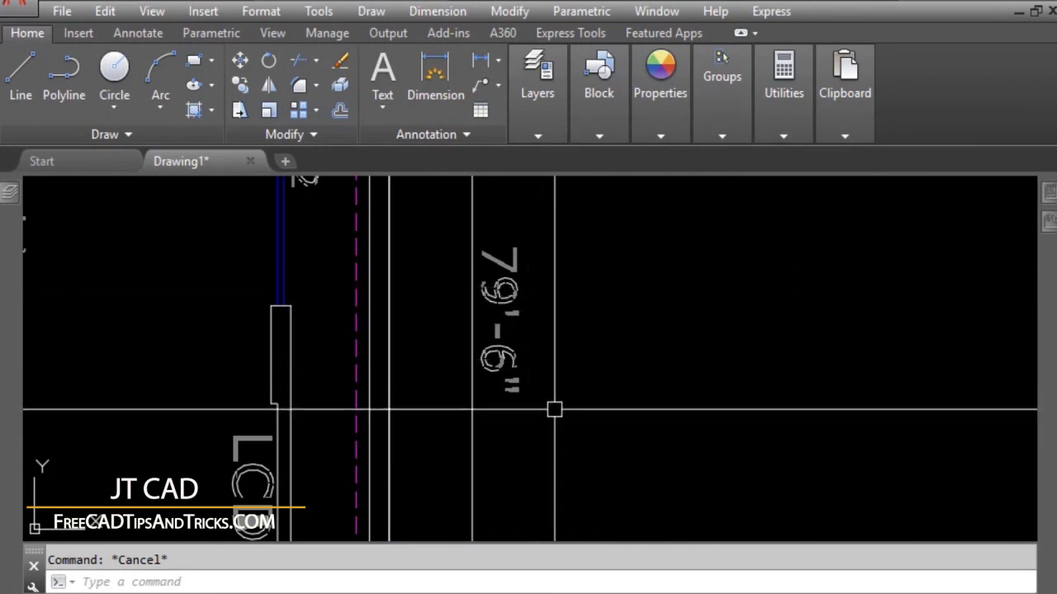
scroll(578, 300, down, 5)
scroll(494, 360, up, 4)
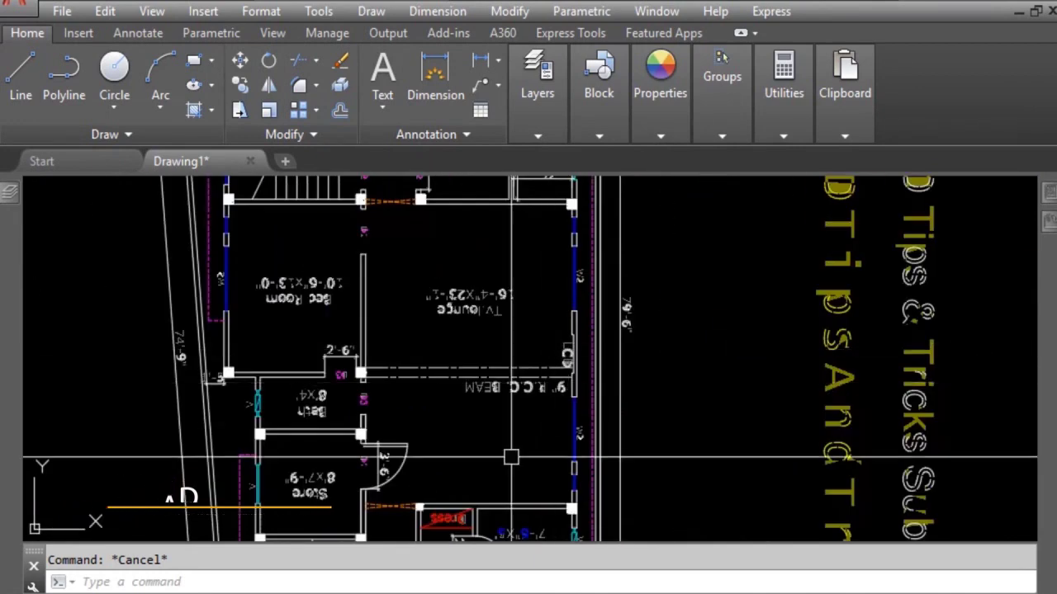
scroll(545, 355, down, 3)
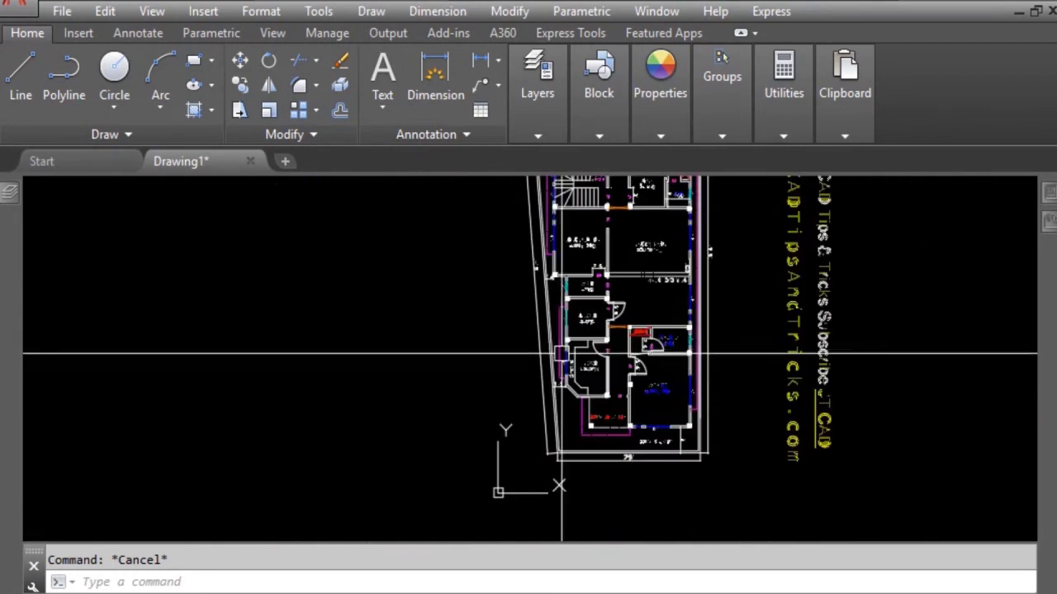
scroll(545, 256, up, 5)
scroll(554, 314, up, 3)
scroll(630, 320, down, 1)
scroll(630, 319, up, 4)
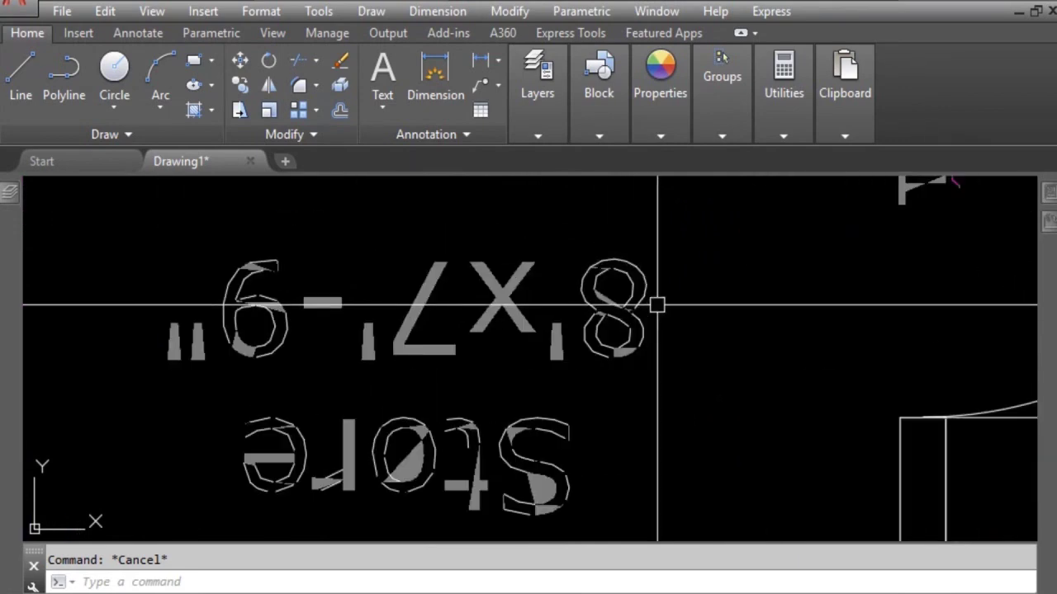
scroll(596, 286, up, 4)
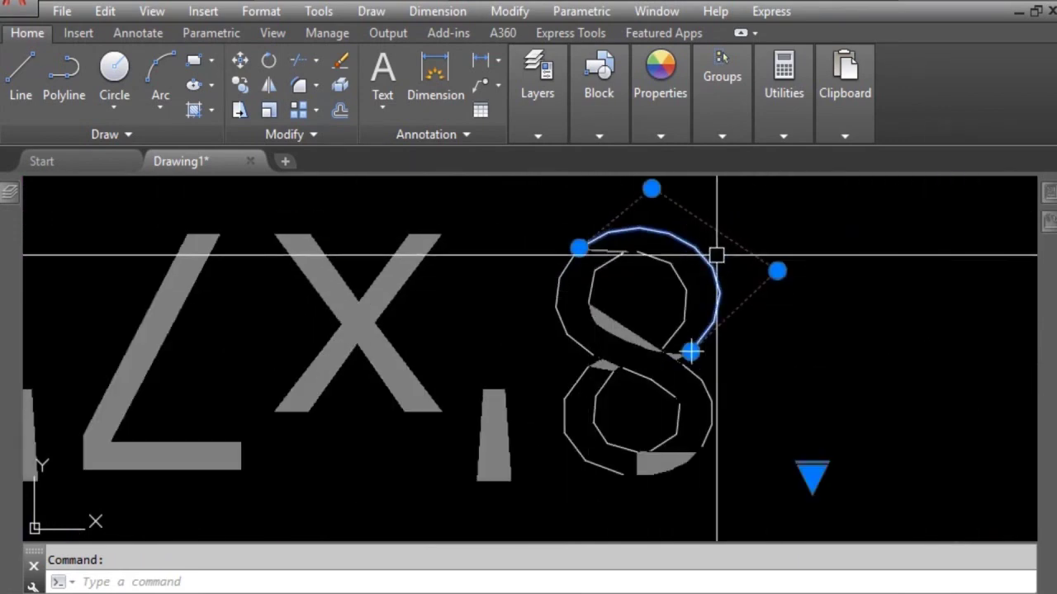
click(776, 271)
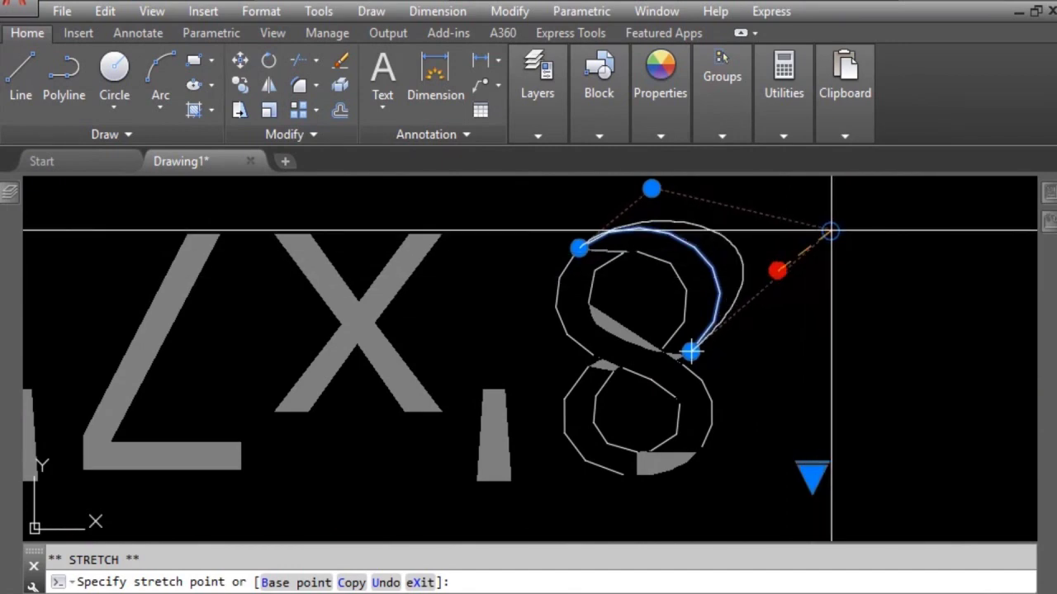
key(Escape)
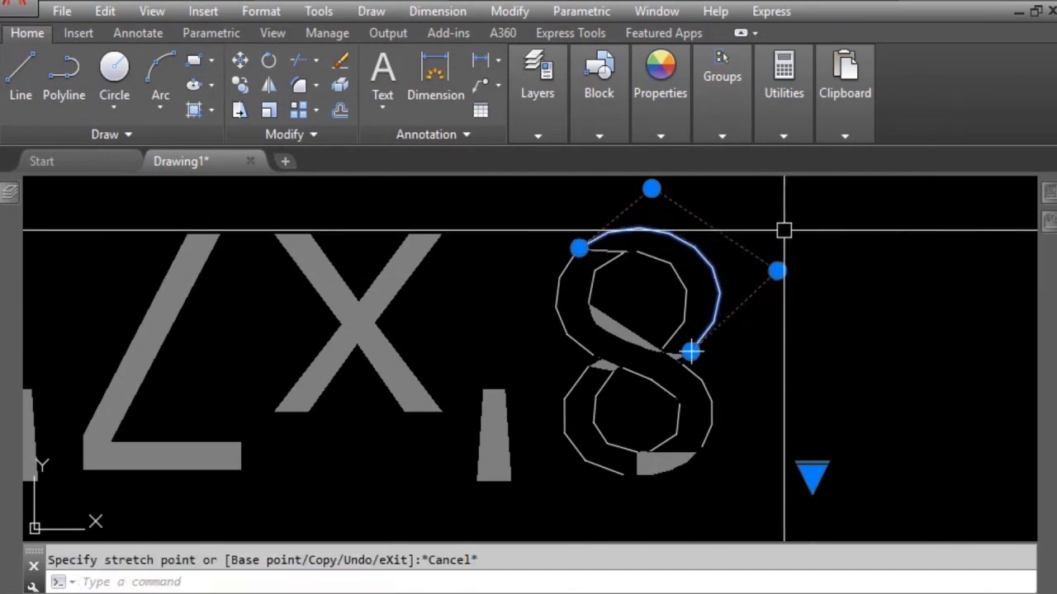
key(Escape)
scroll(495, 289, down, 3)
scroll(409, 374, down, 2)
scroll(410, 374, down, 1)
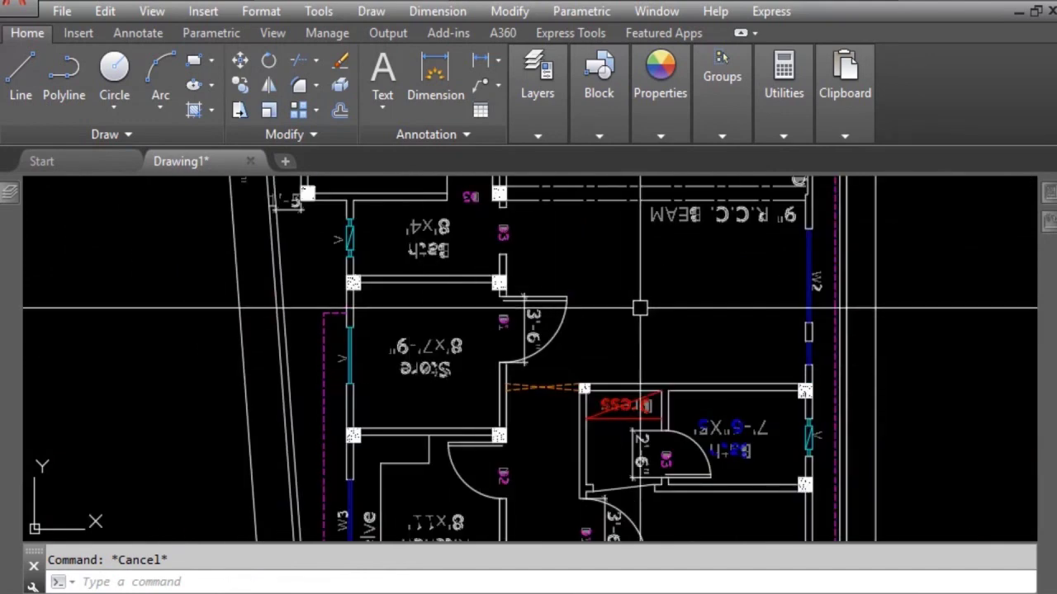
scroll(512, 359, down, 1)
scroll(538, 320, down, 4)
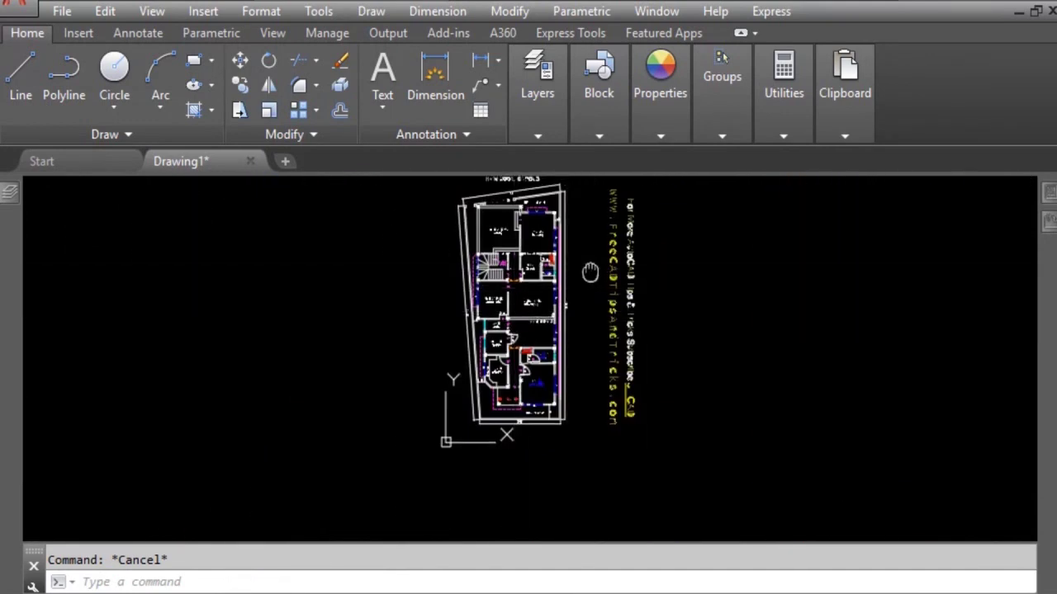
middle_drag(591, 266, 556, 333)
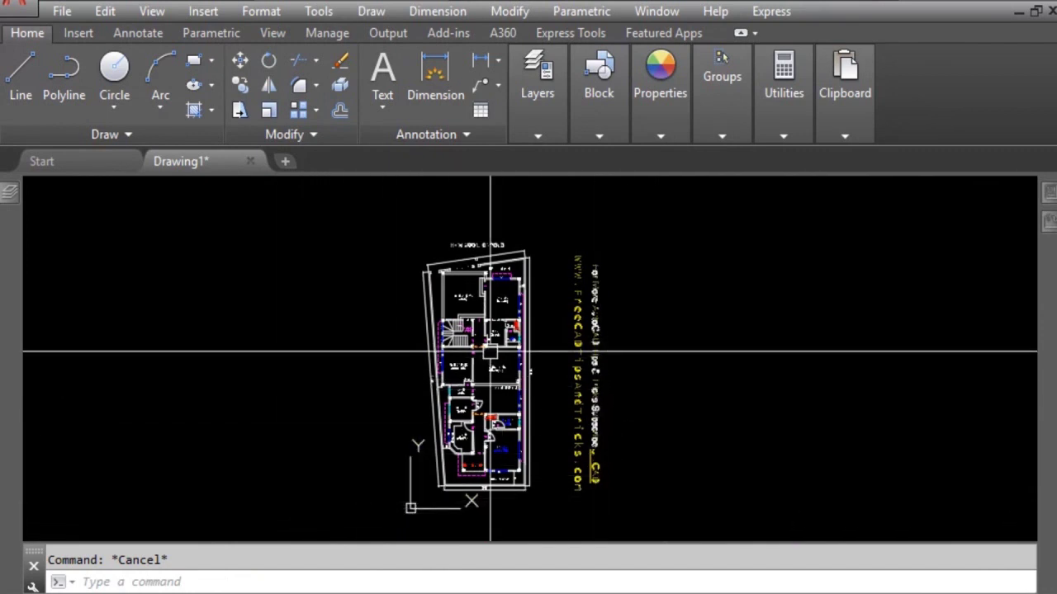
mouse_move(490, 353)
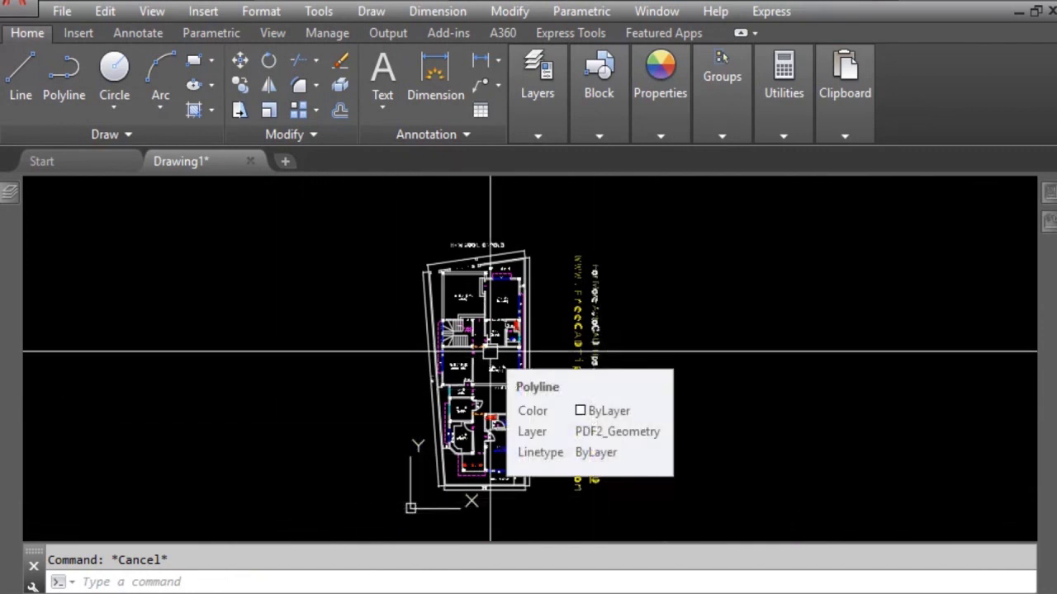
Step: Run PDFIMPORT, pick PDF TO DWG Model (1).pdf from the Desktop, and confirm the import
text(p)
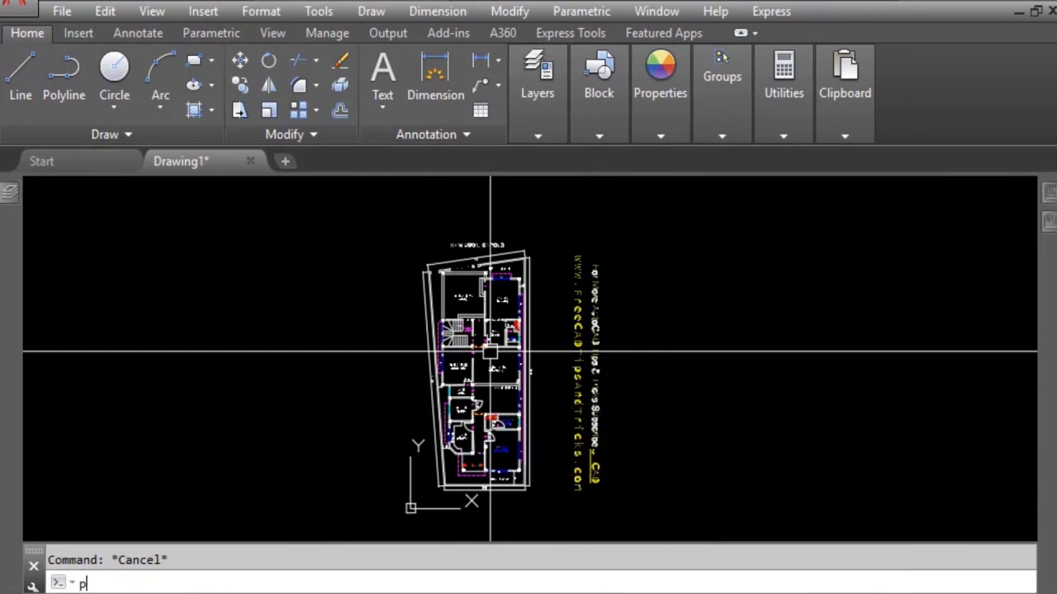
text(dfimport)
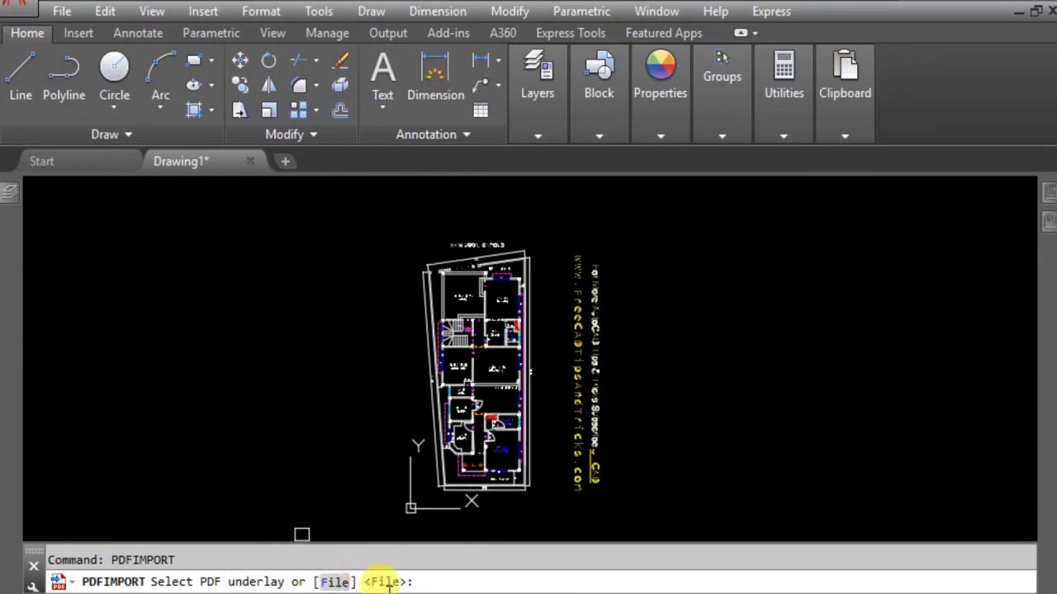
click(341, 582)
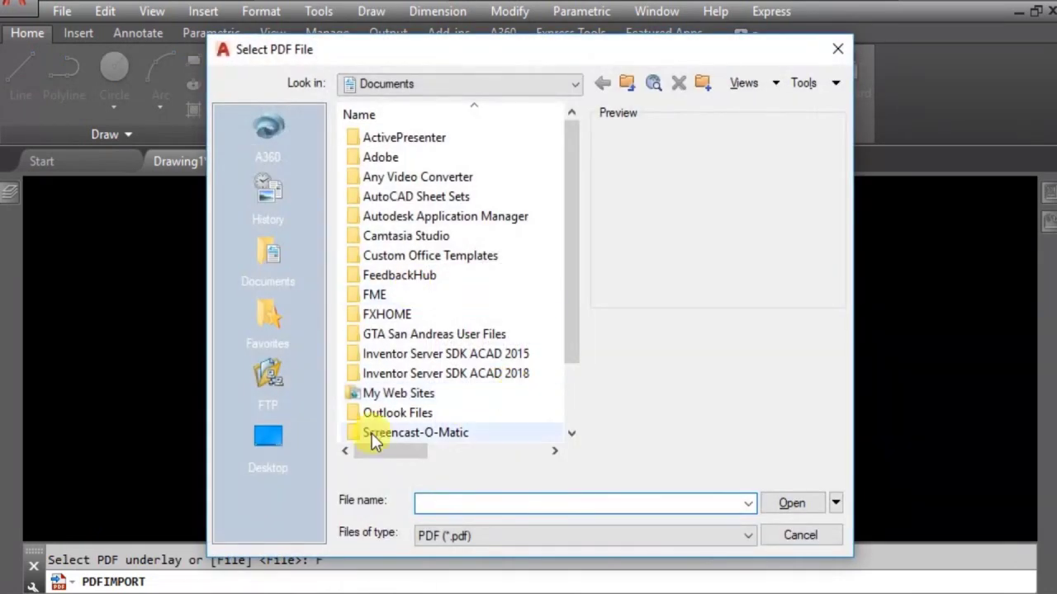
click(268, 441)
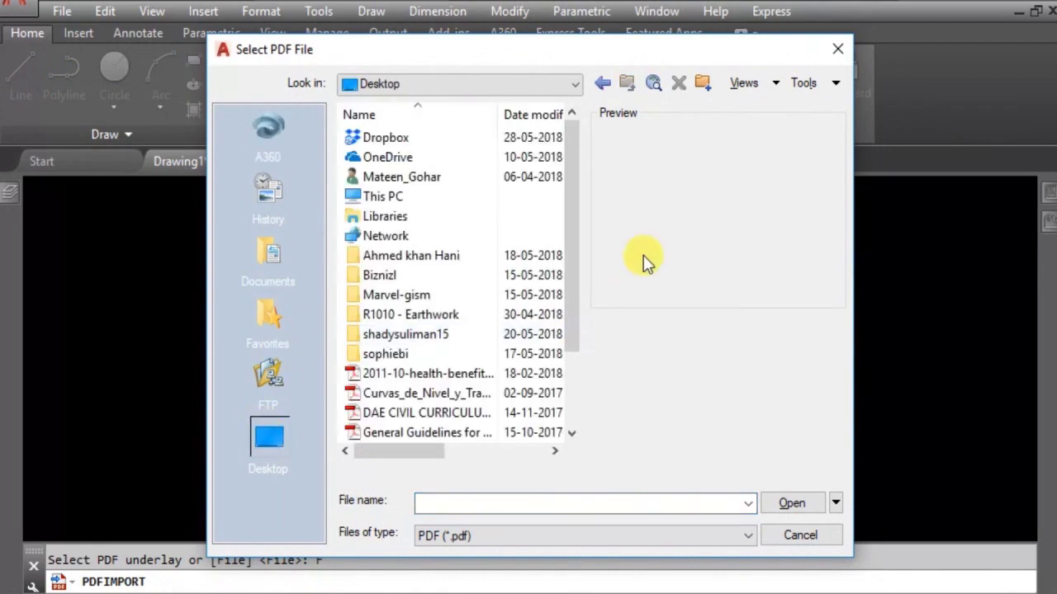
drag(568, 252, 562, 378)
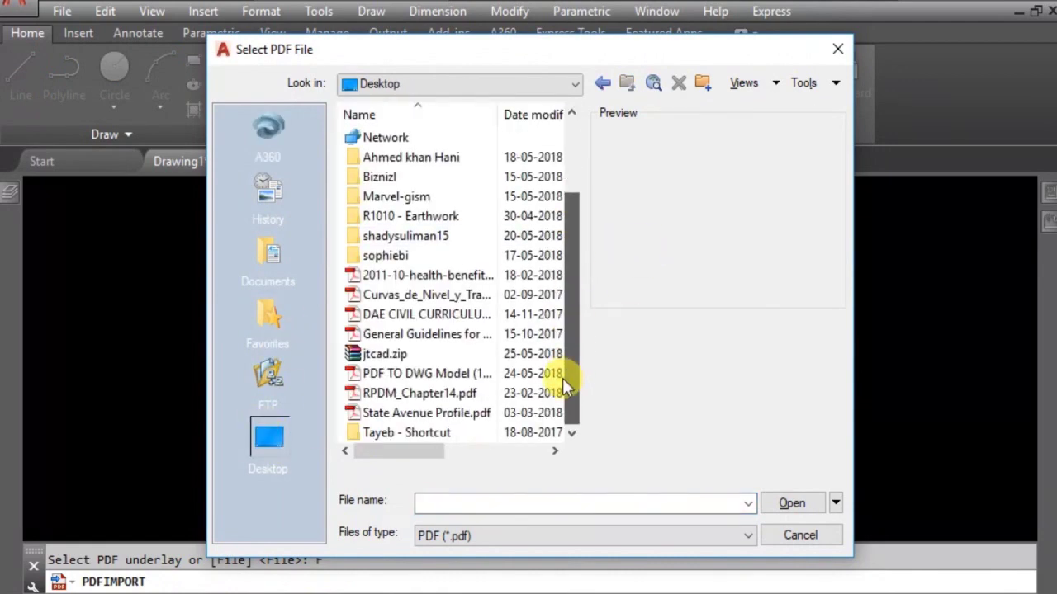
click(410, 375)
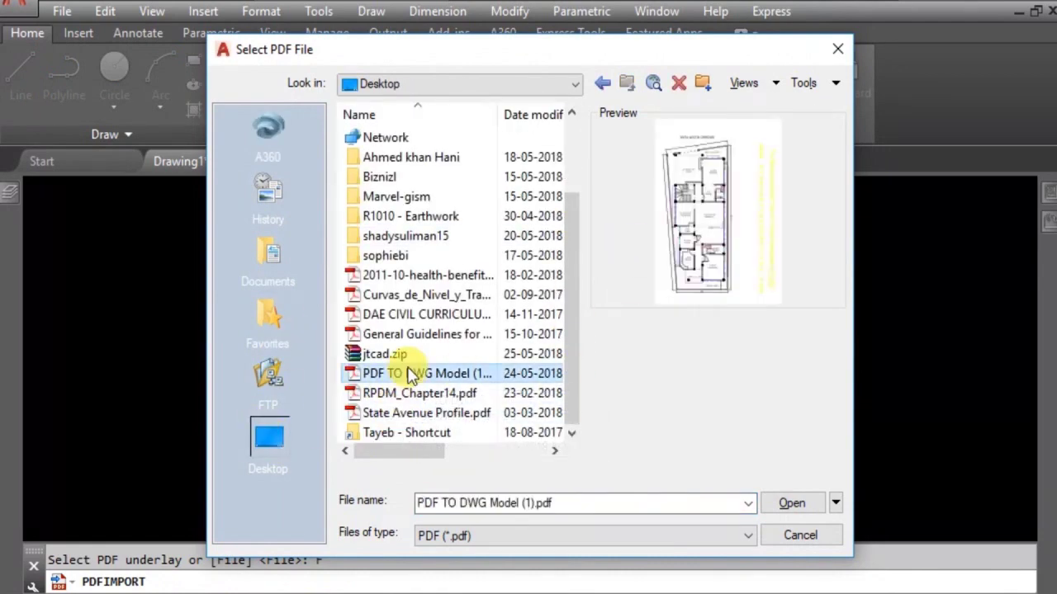
click(791, 503)
click(665, 534)
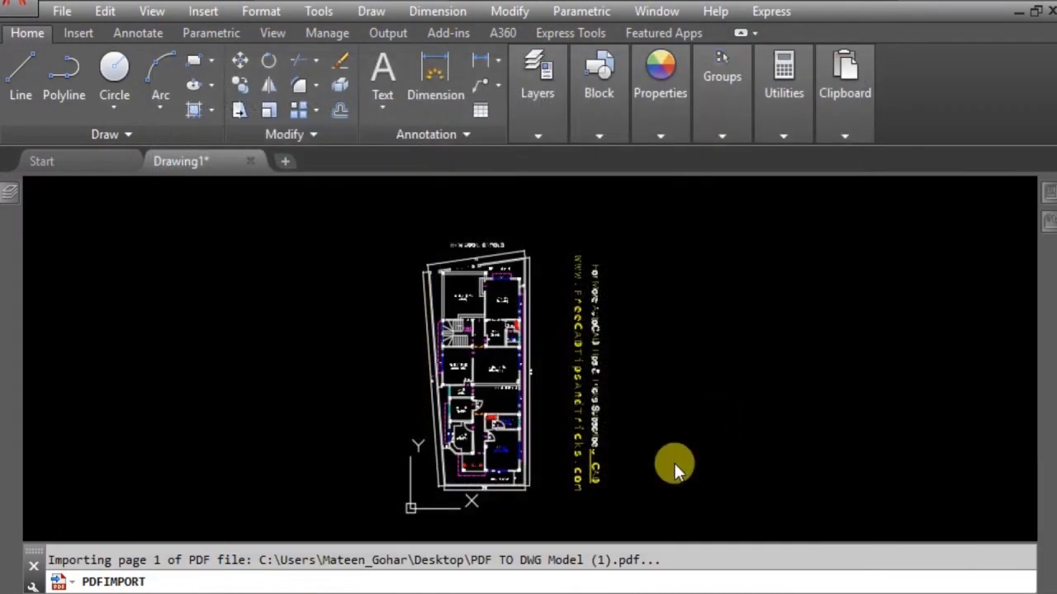